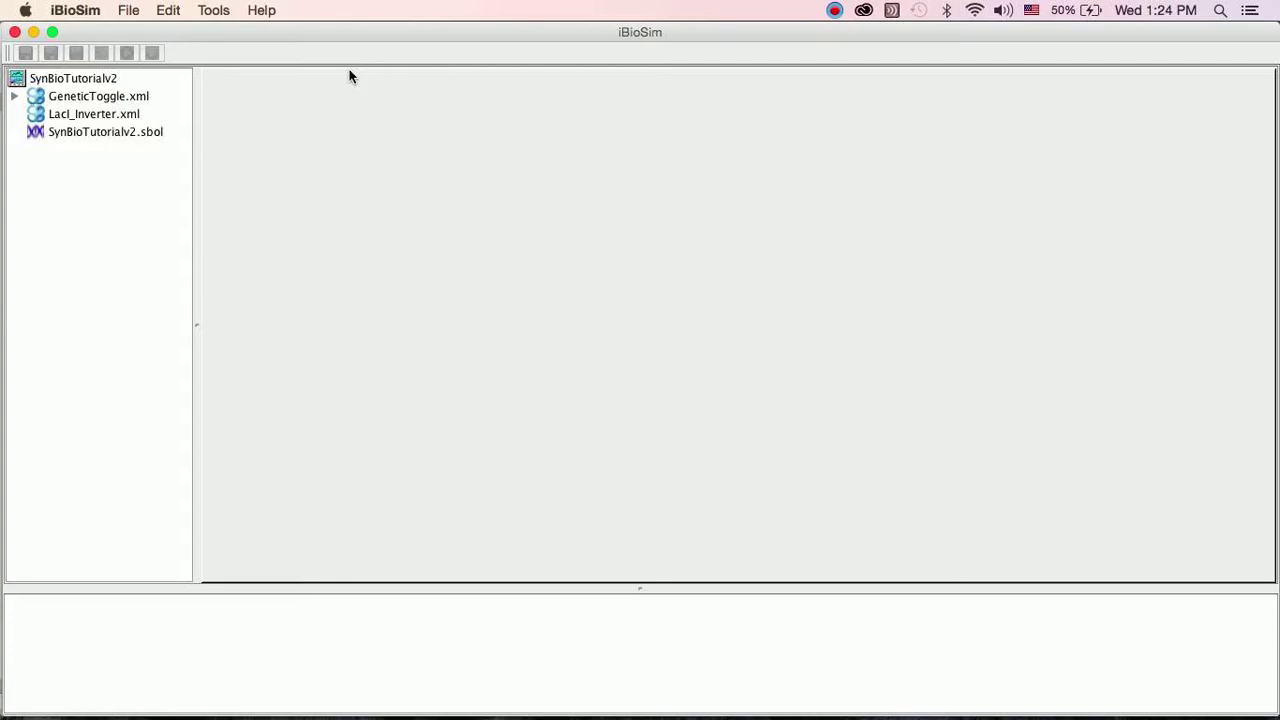
- Create a new genetic part with the ID TetR_Inverter_Gene
left_click(127, 12)
mouse_move(215, 32)
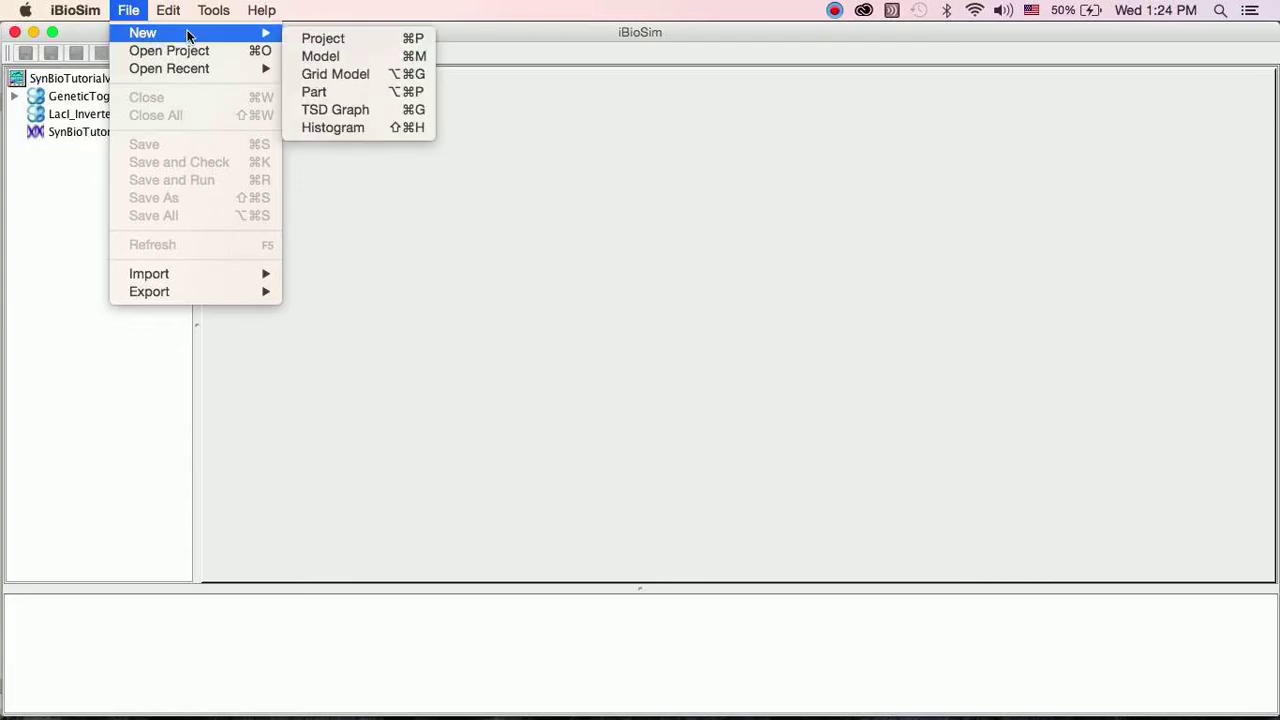
left_click(363, 90)
left_click(603, 366)
type("TetR_Inverter_")
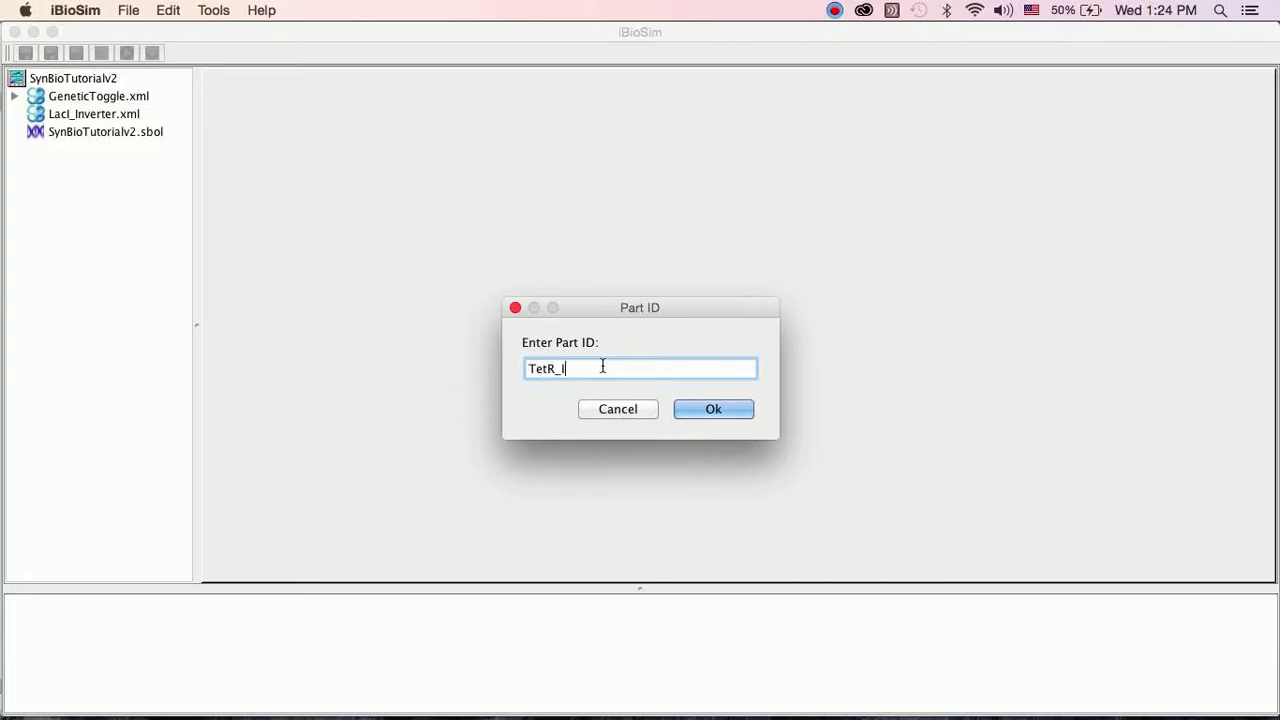
type("Gene")
left_click(702, 416)
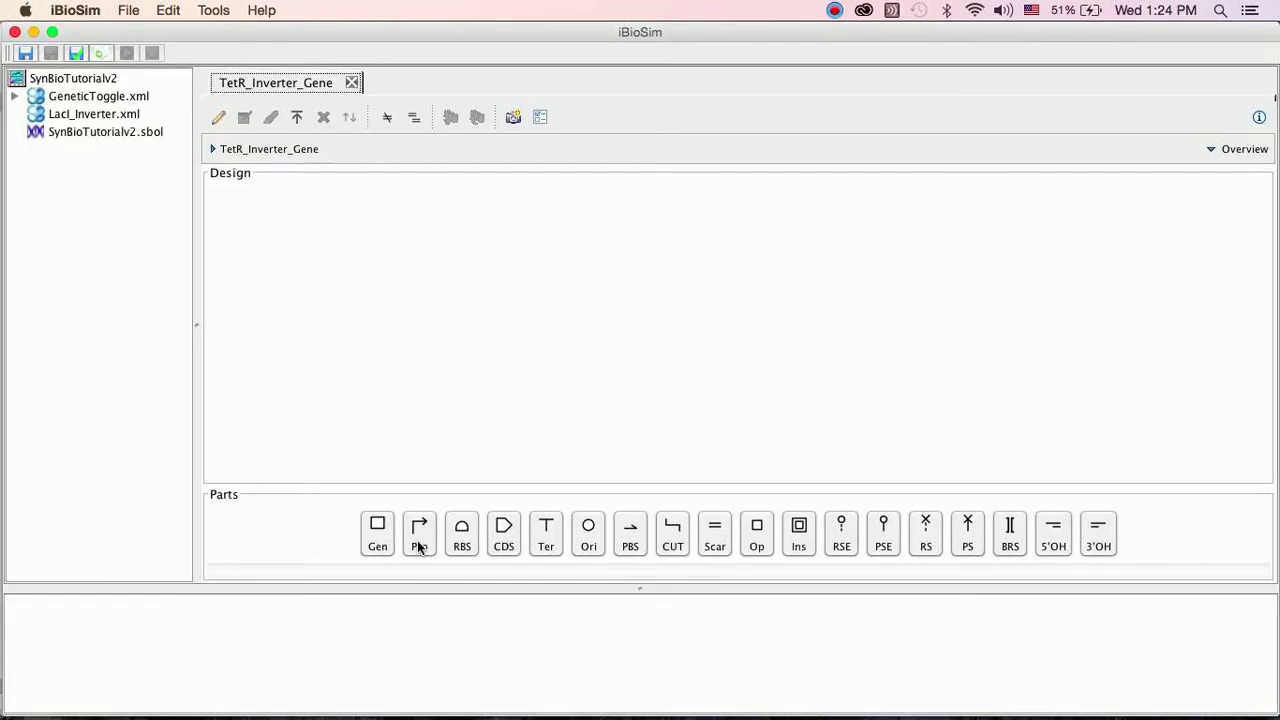
- Add a promoter, ribosome binding site, coding sequence and terminator, in that order, to the TetR_Inverter_Gene design
left_click(420, 547)
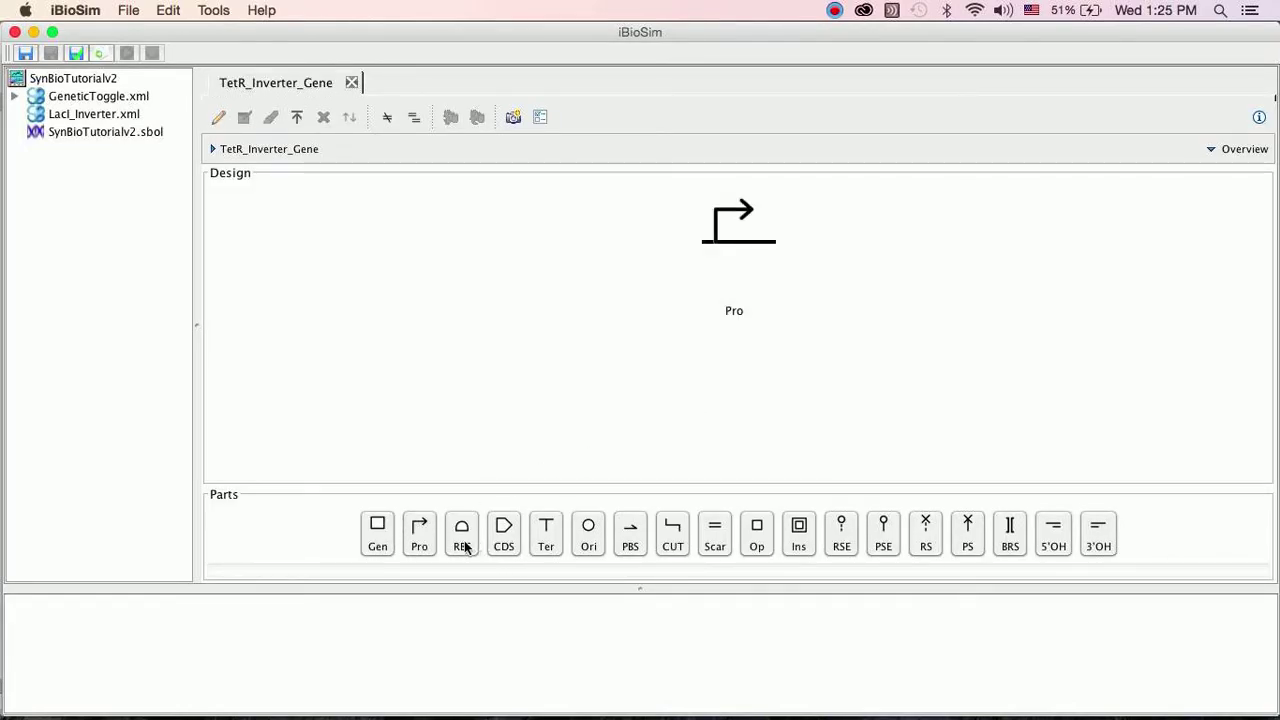
left_click(467, 547)
left_click(512, 547)
left_click(552, 545)
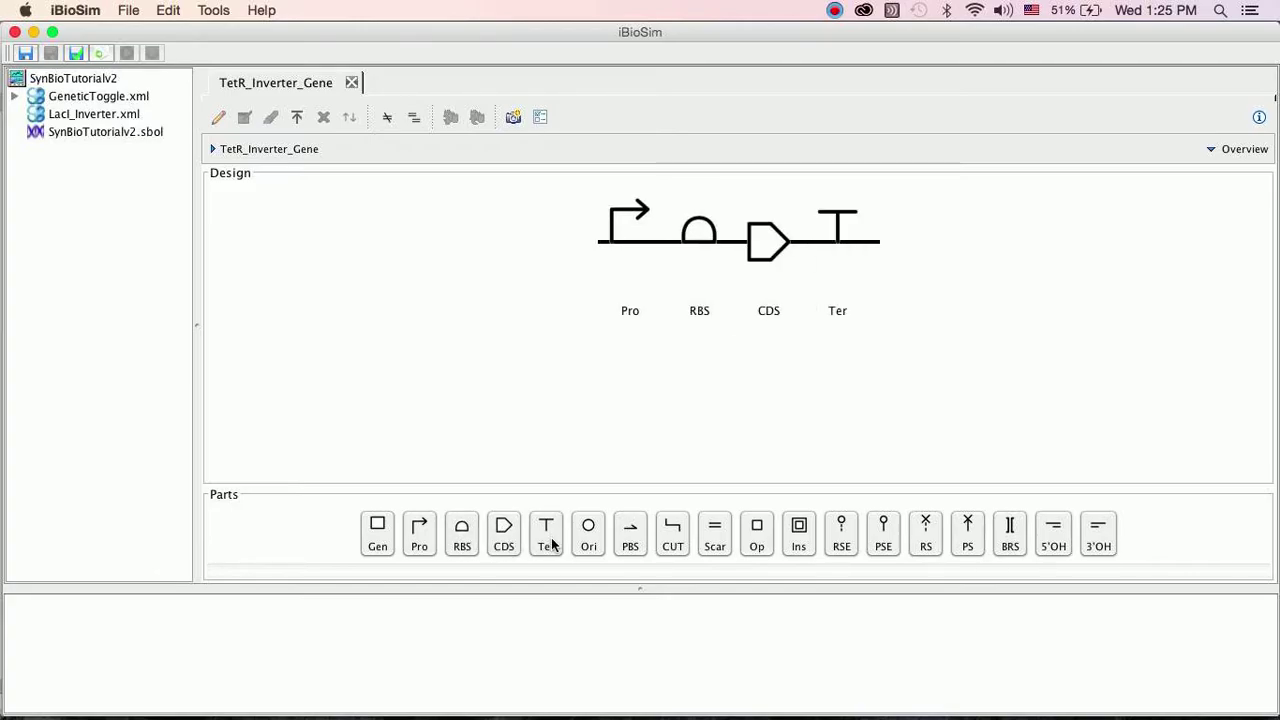
- Filter the SBOL Stack registry for R0040 and assign BBa_R0040, described as pTet promoter, to the promoter
left_click(629, 224)
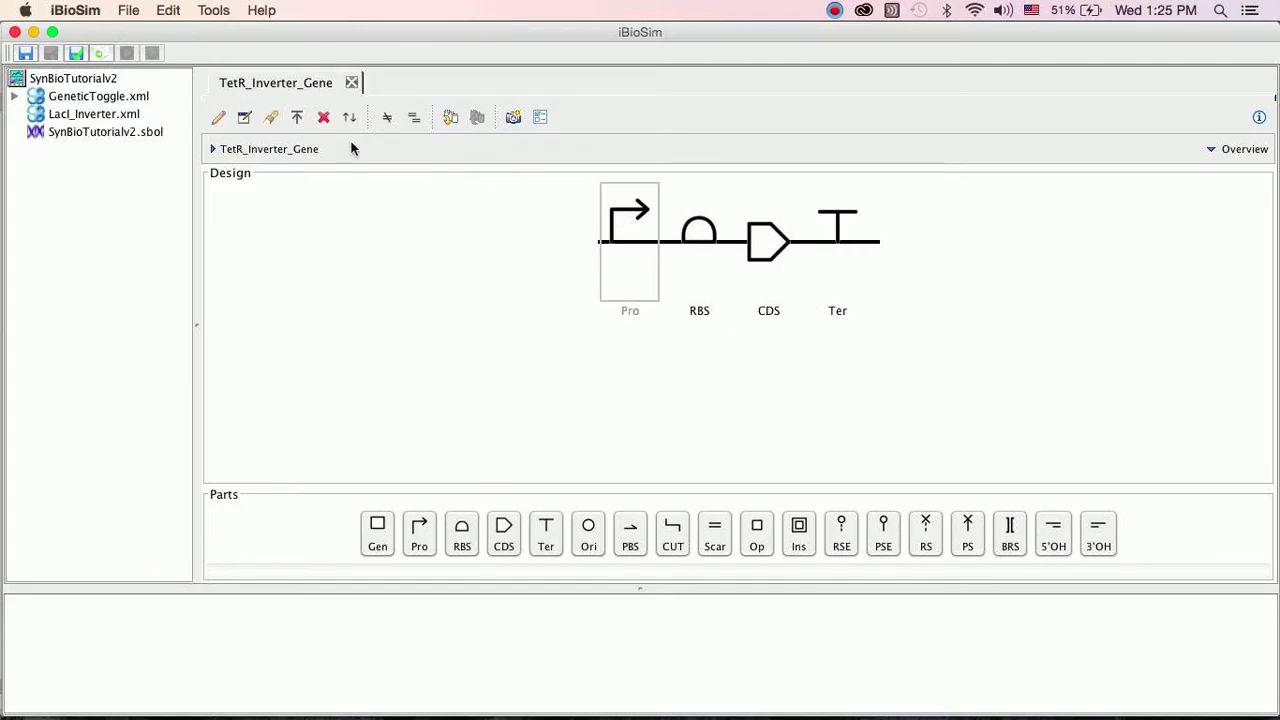
left_click(271, 118)
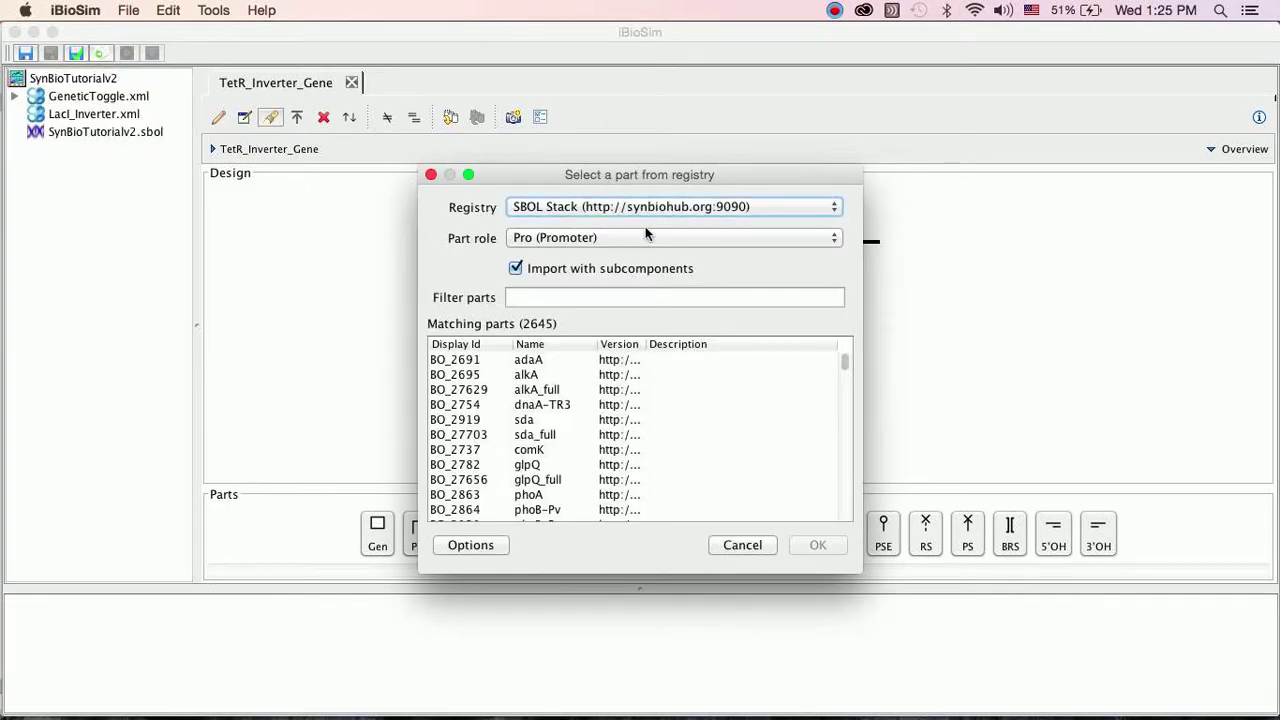
left_click(656, 290)
type("R0040")
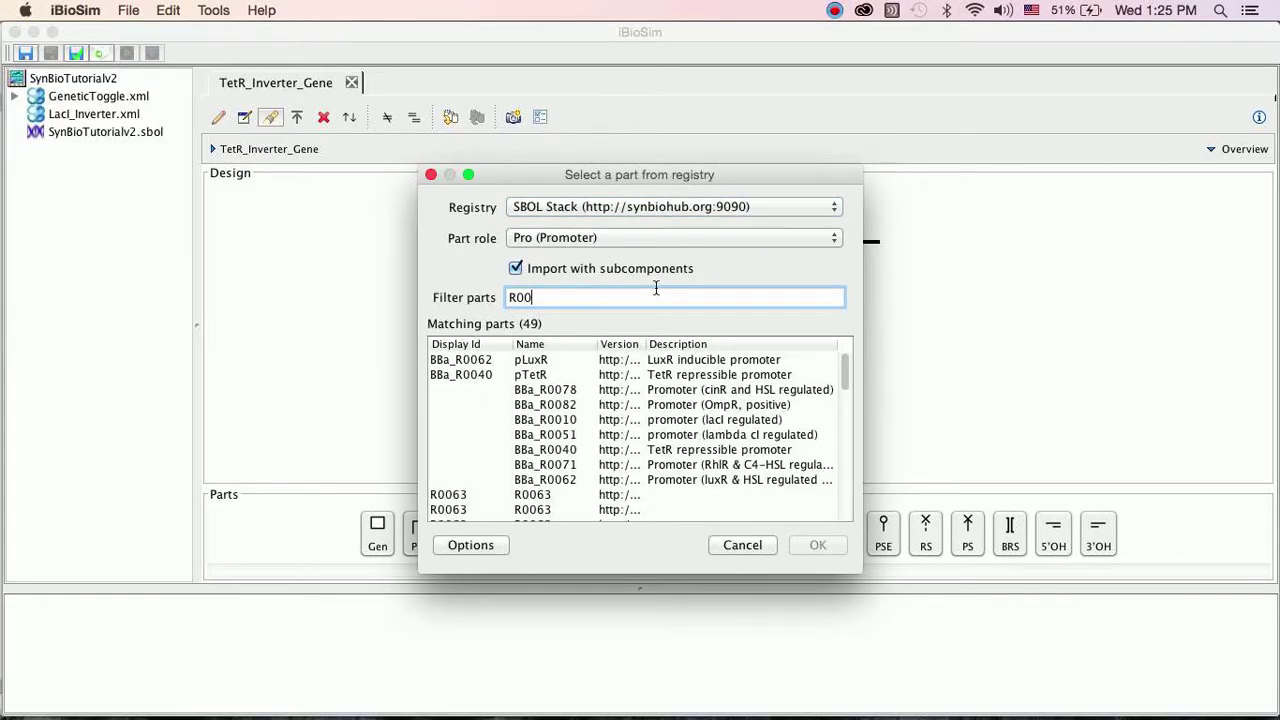
left_click(467, 438)
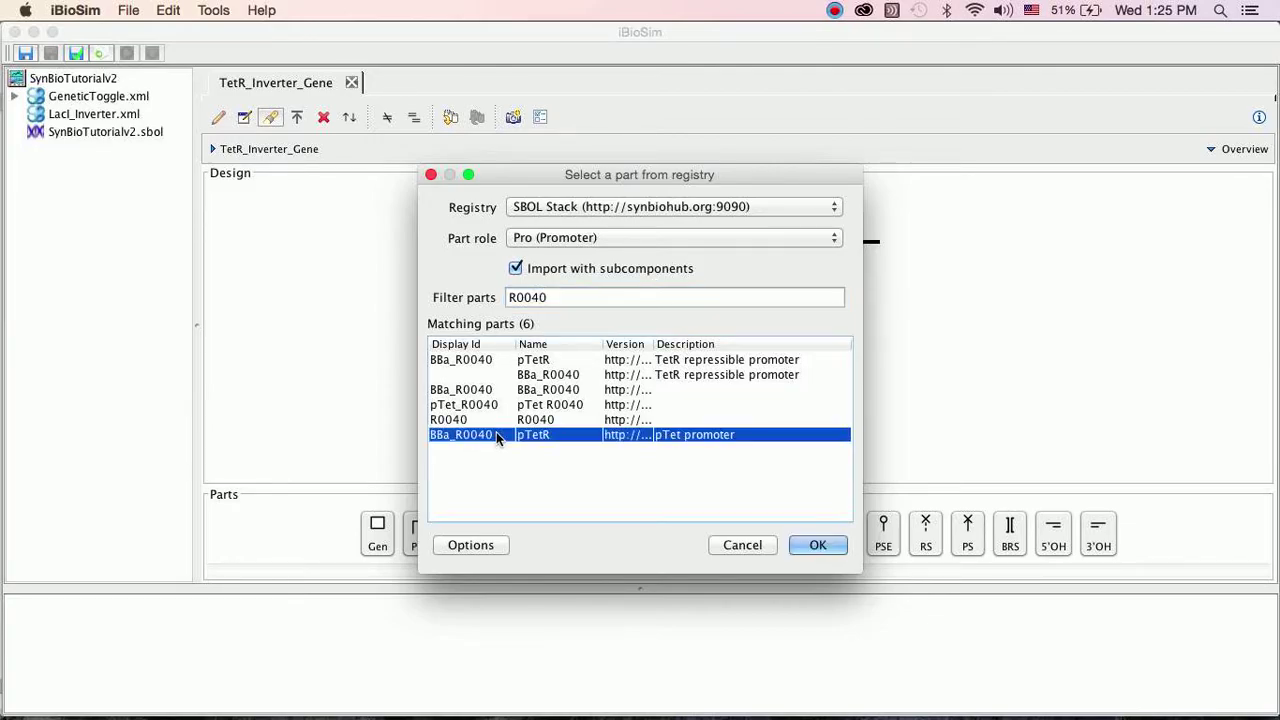
left_click(818, 545)
- Filter the registry for J61101 and assign BBa_J61101, described as RBS1, to the ribosome binding site
left_click(697, 231)
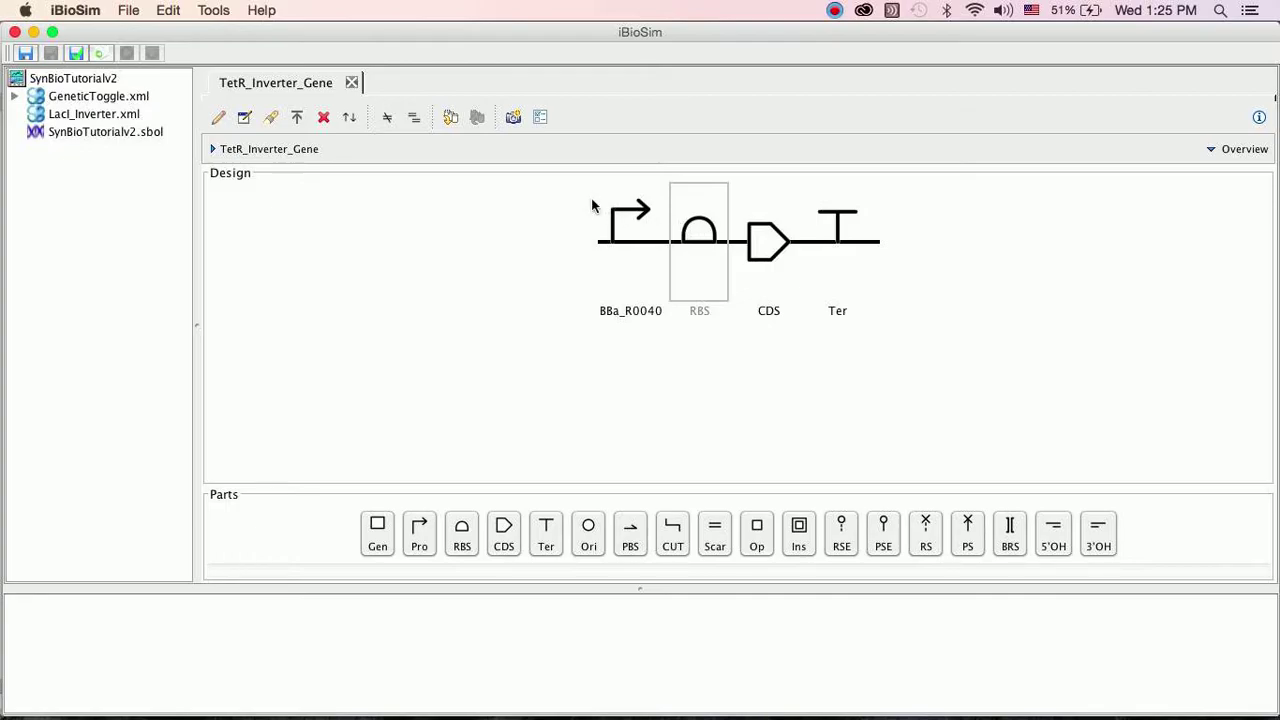
left_click(271, 118)
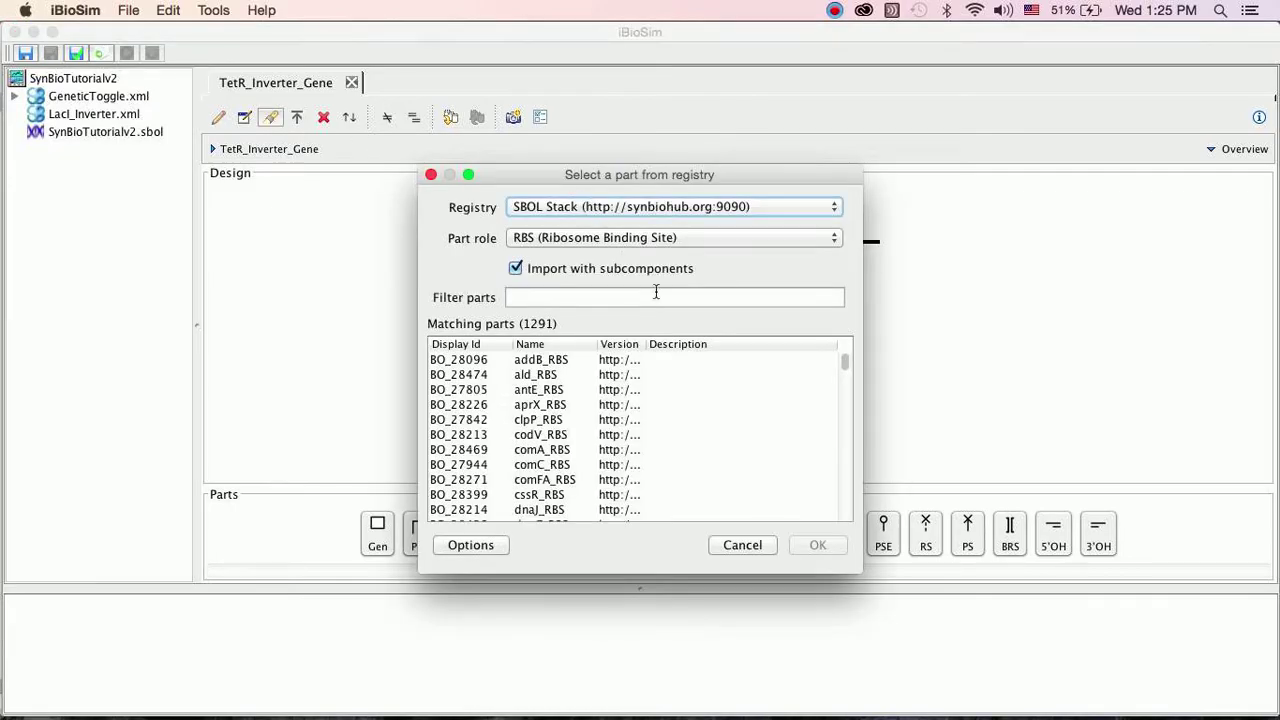
type("J6")
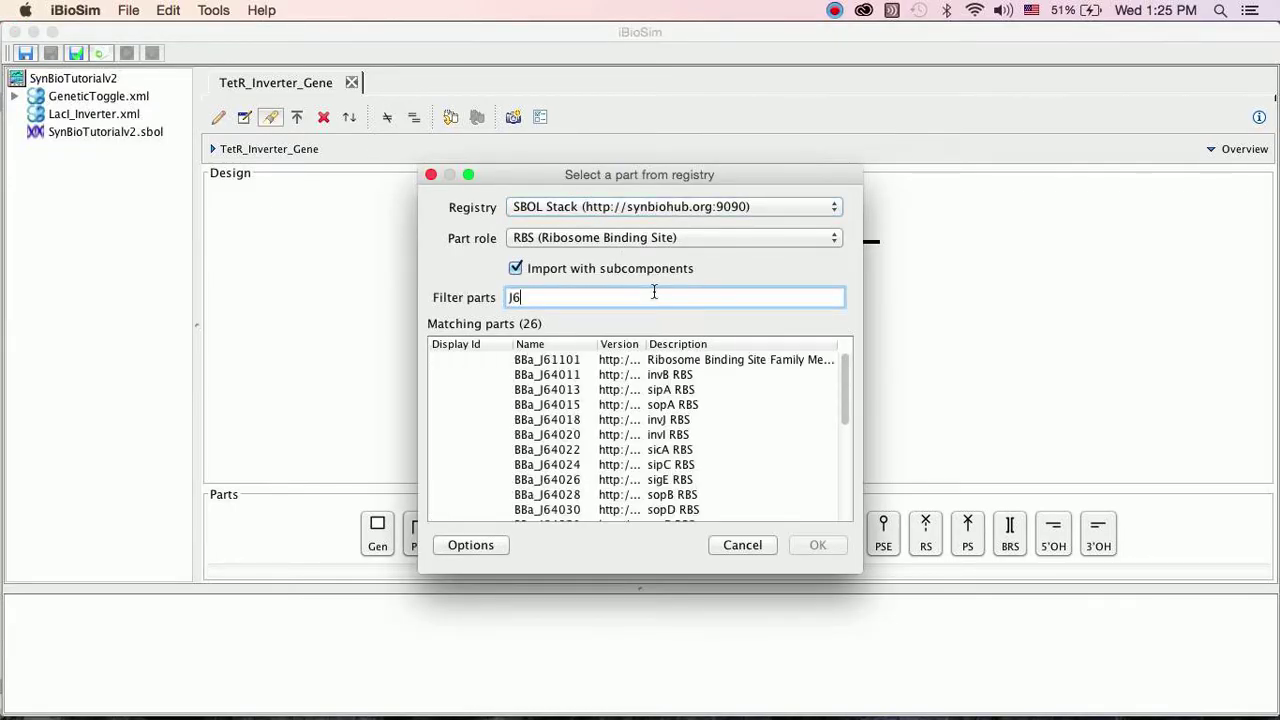
type("1101")
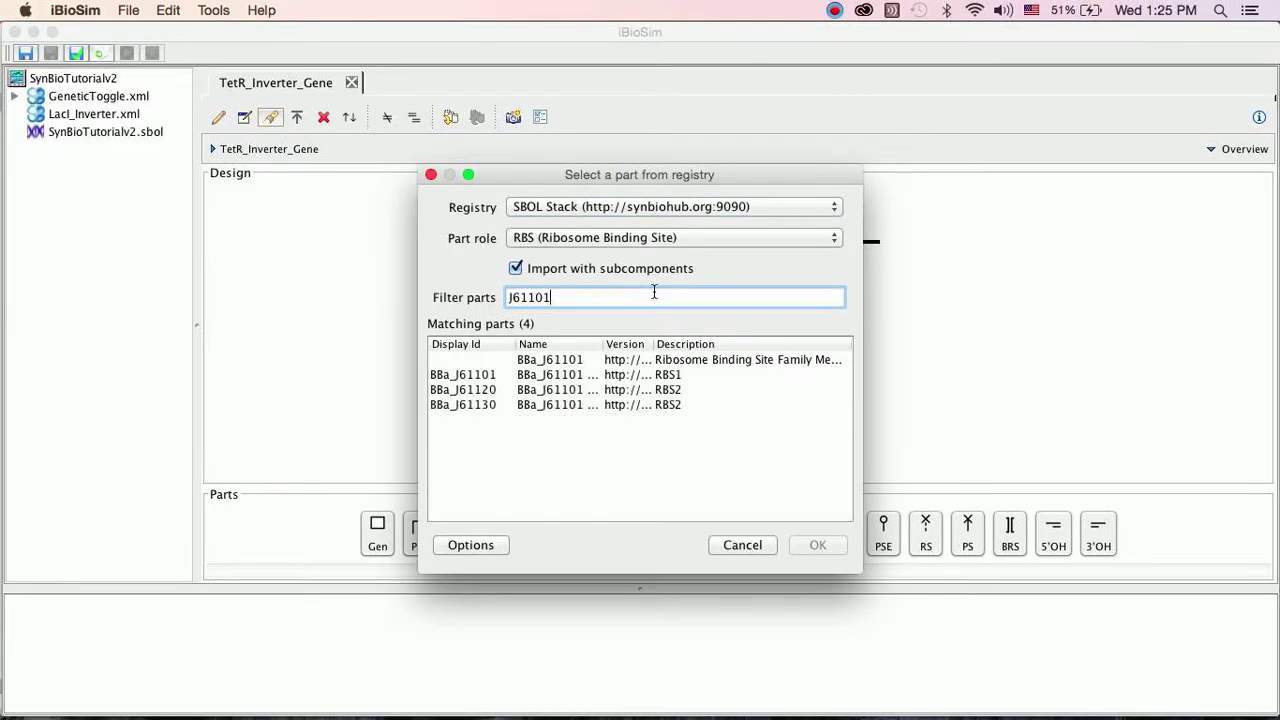
left_click(545, 375)
left_click(811, 546)
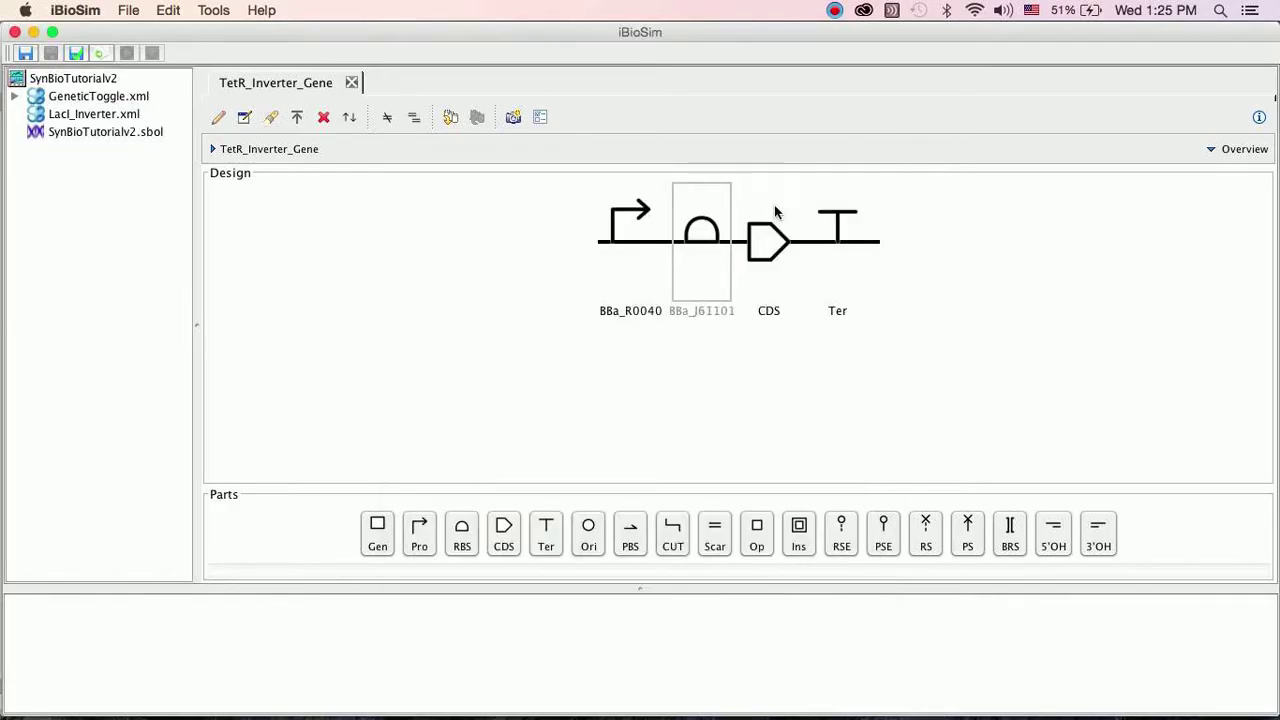
- Filter the registry for C0012 and assign BBa_C0012, the lacI coding sequence, to the CDS
left_click(271, 118)
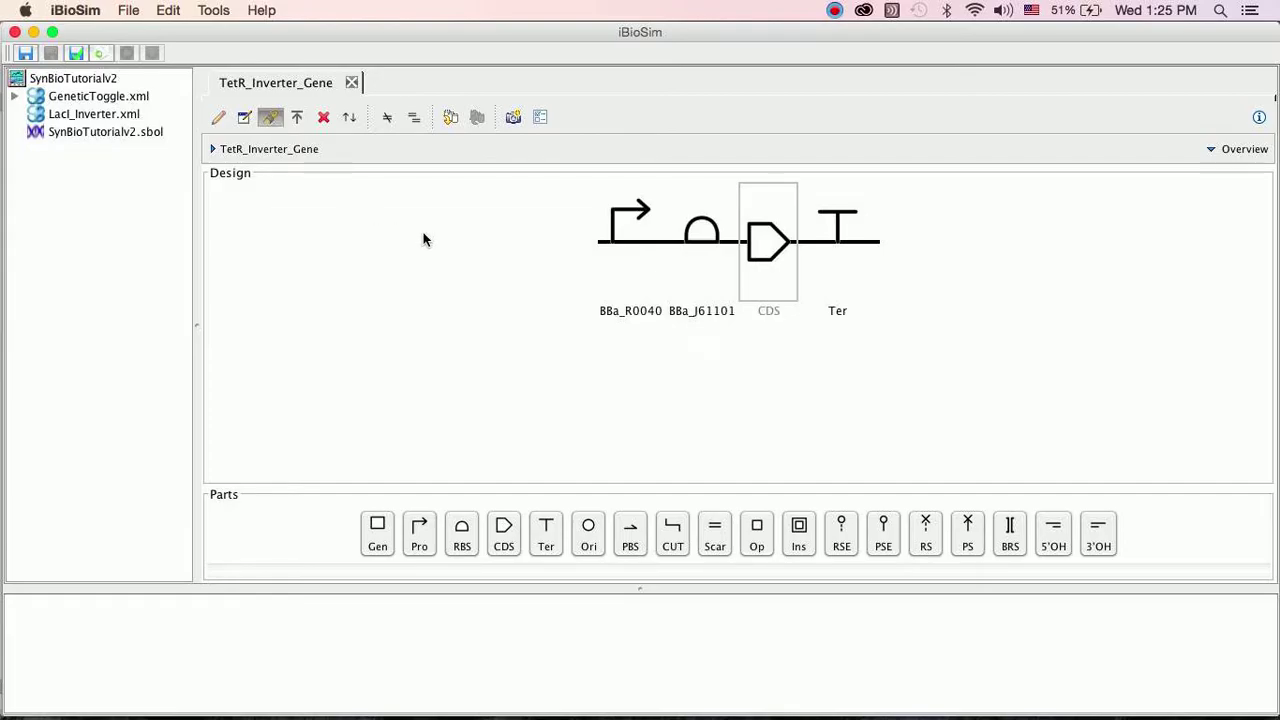
left_click(543, 297)
type("C0012")
left_click(551, 368)
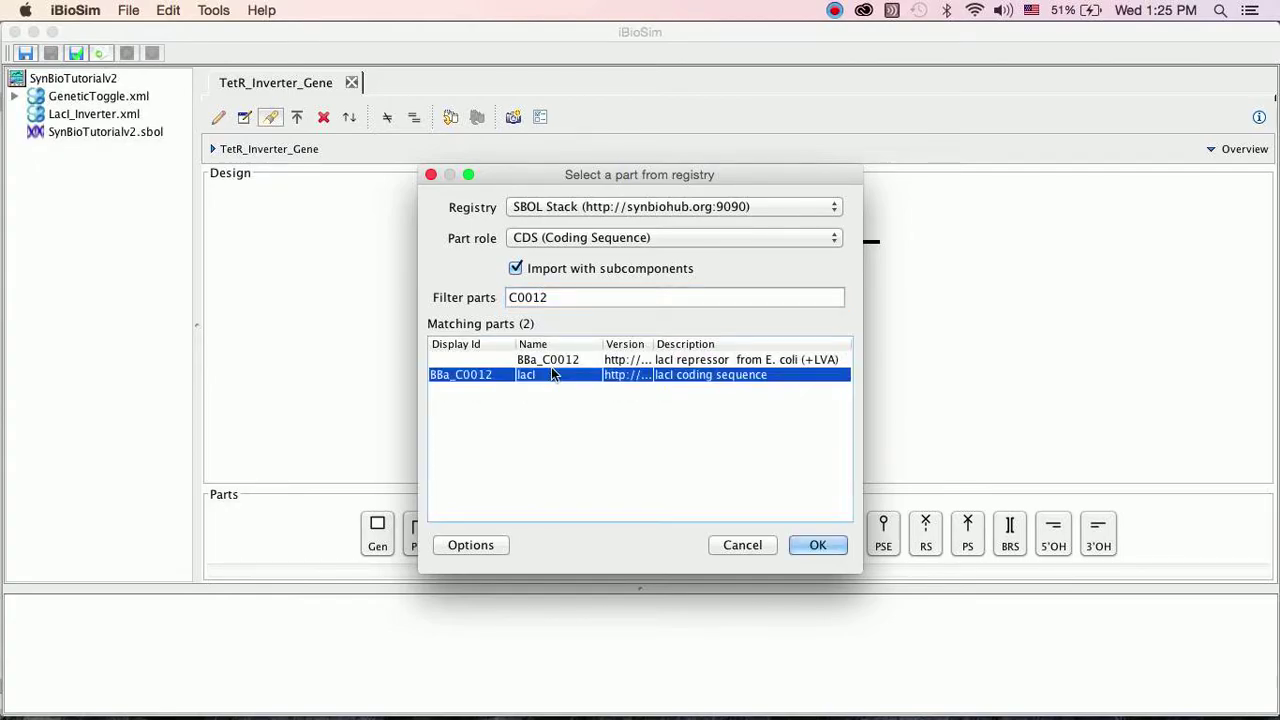
left_click(818, 545)
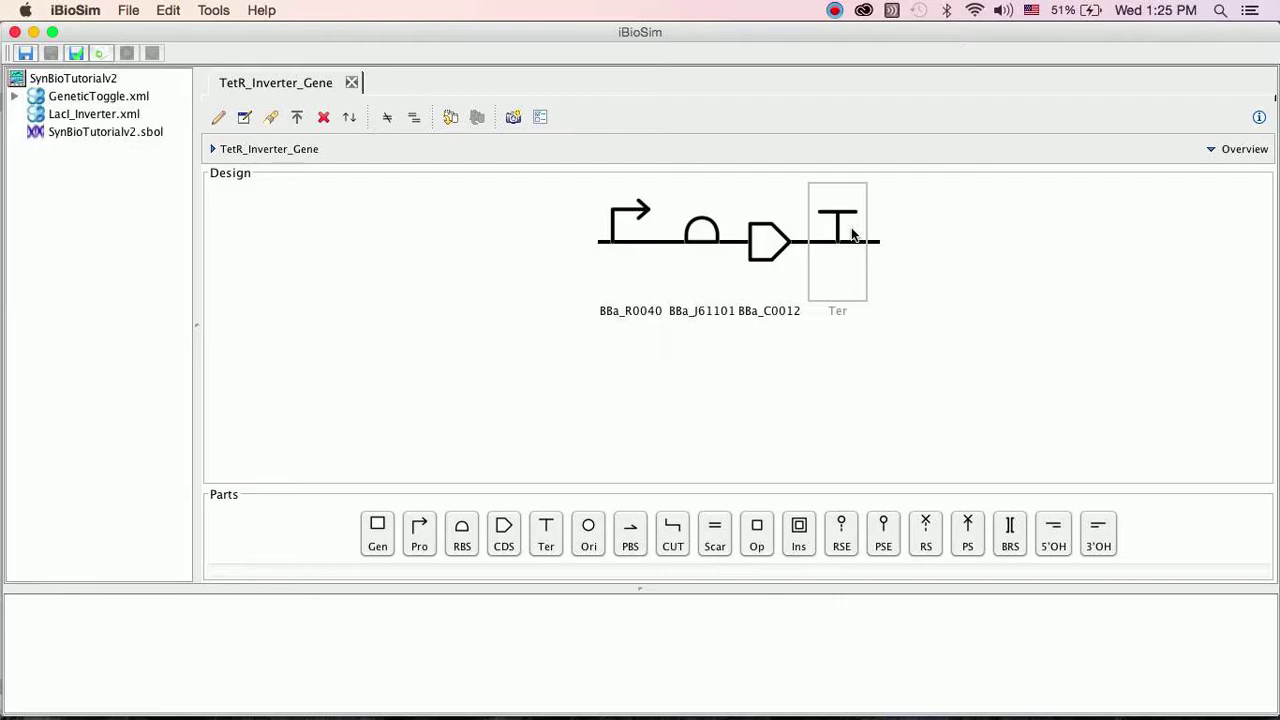
- Filter the registry for ECK12002, assign the part described as Terminator1 to the terminator, and save the design to the SBOL library
left_click(270, 117)
left_click(575, 292)
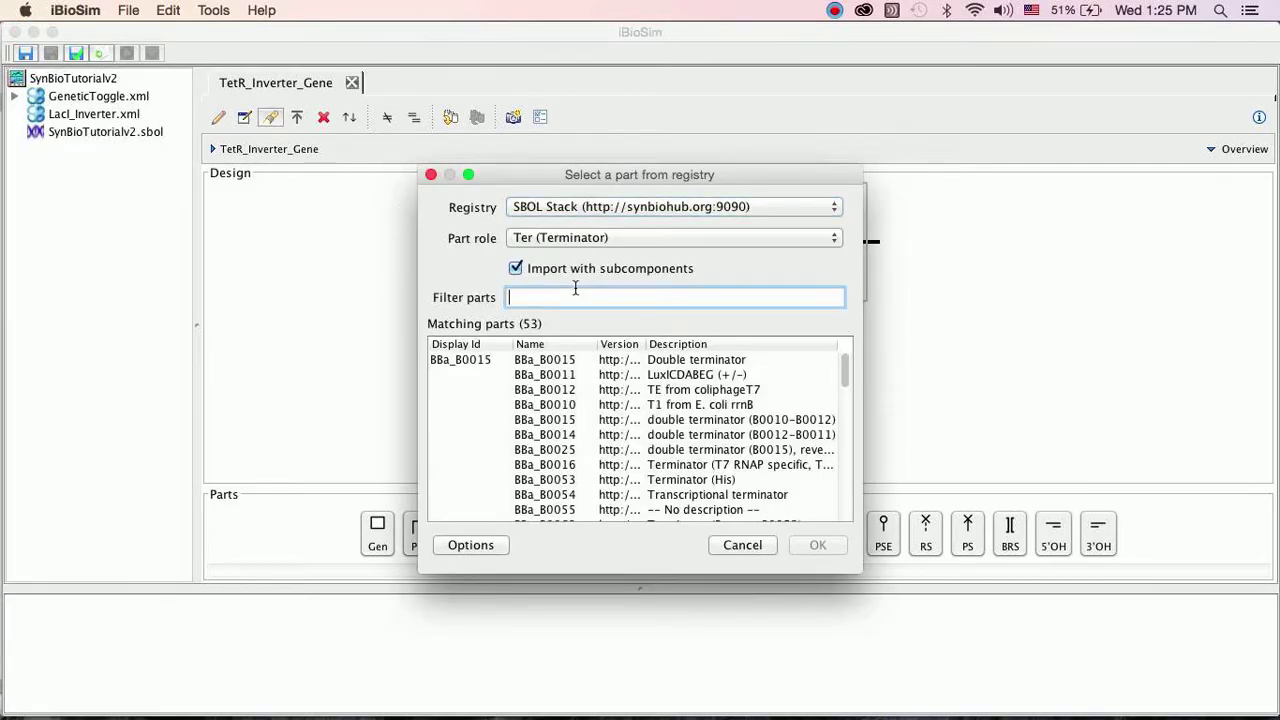
type("ECK12002")
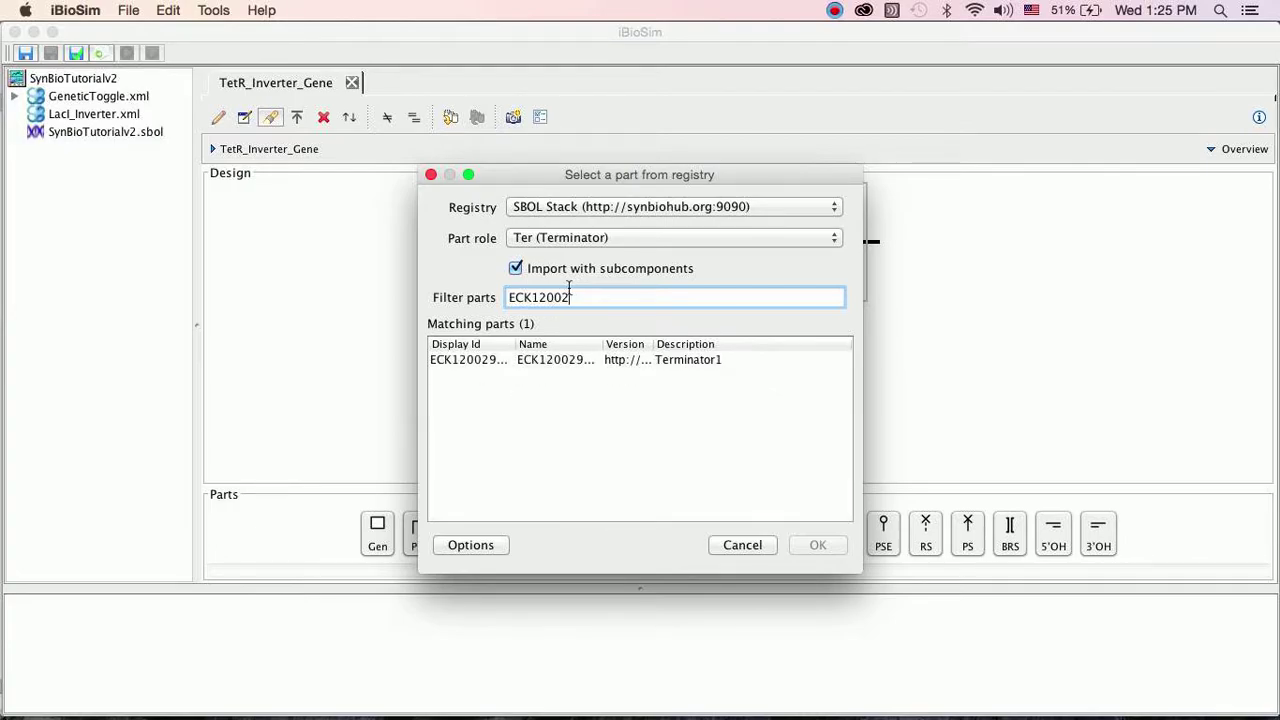
left_click(532, 359)
left_click(805, 545)
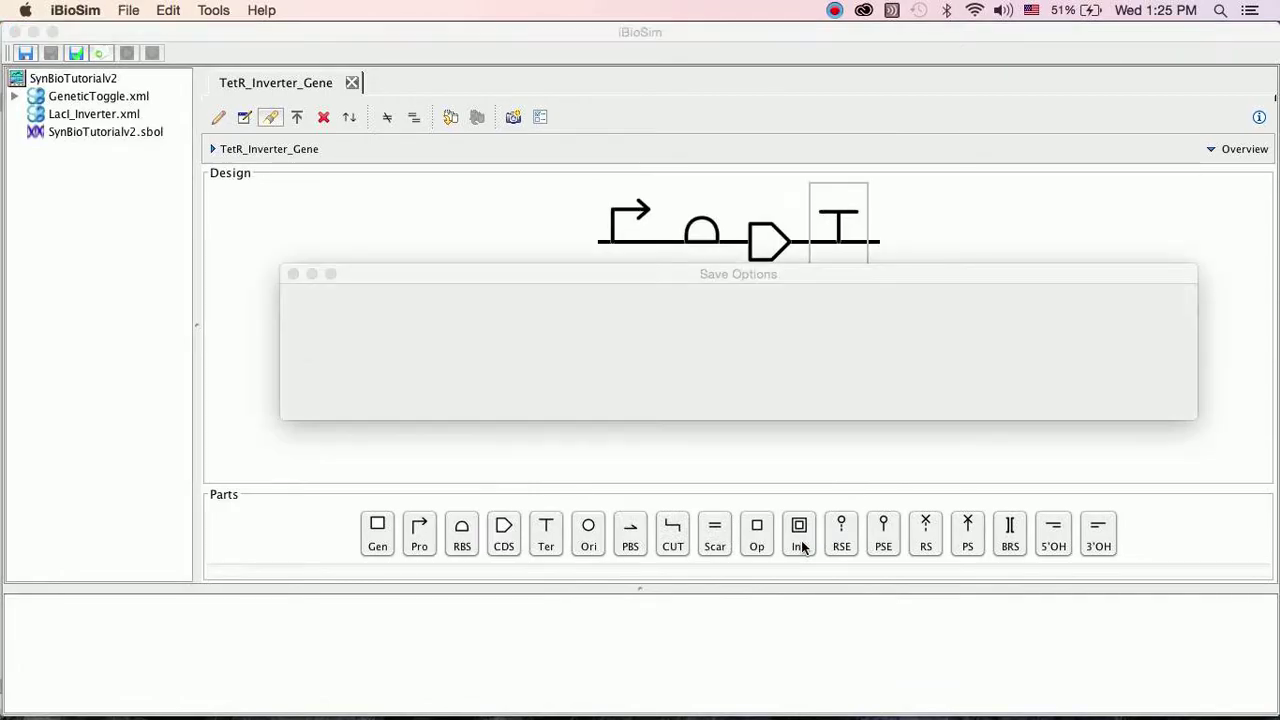
left_click(1096, 388)
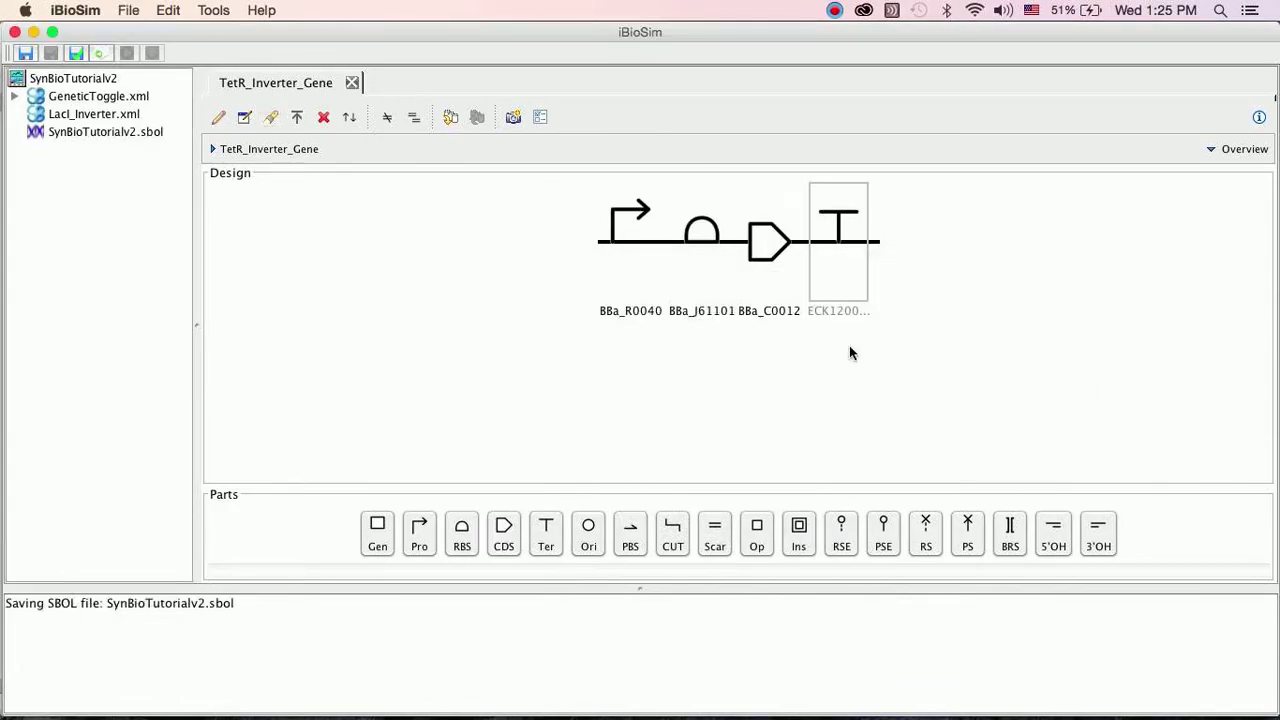
- Create a new model with the ID TetR_Inverter
key("super+n")
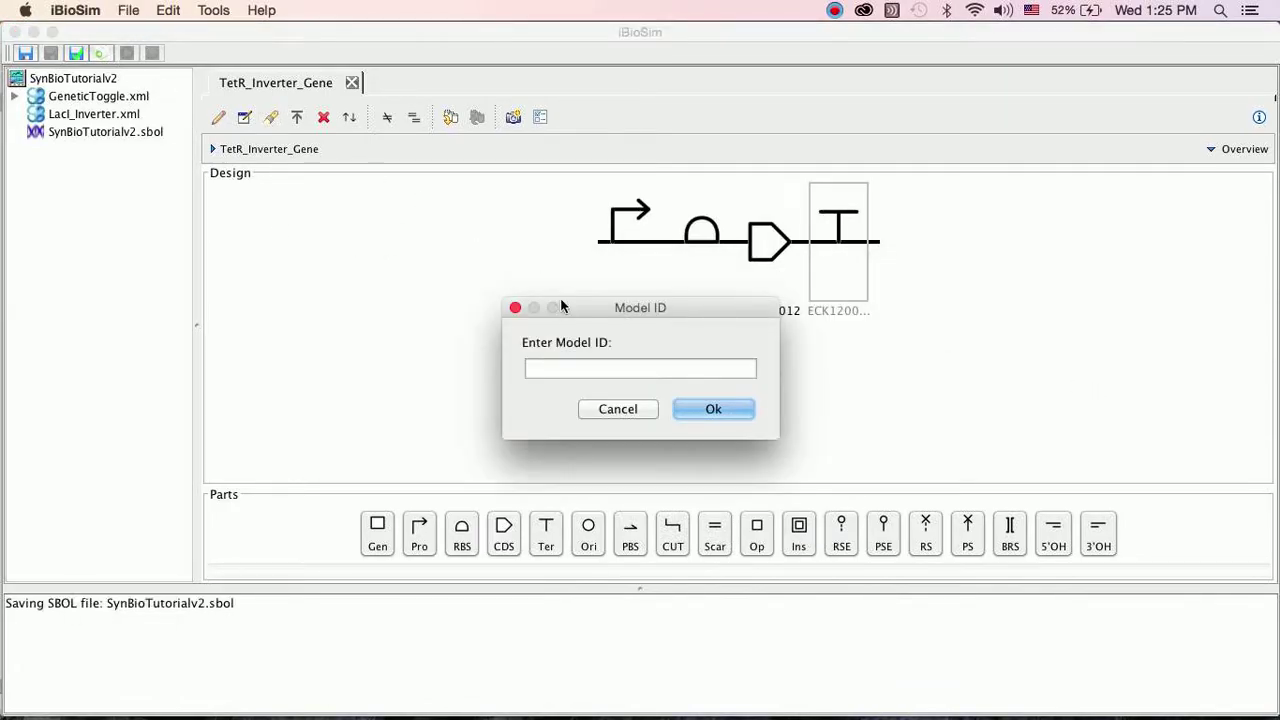
left_click(559, 363)
type("Te")
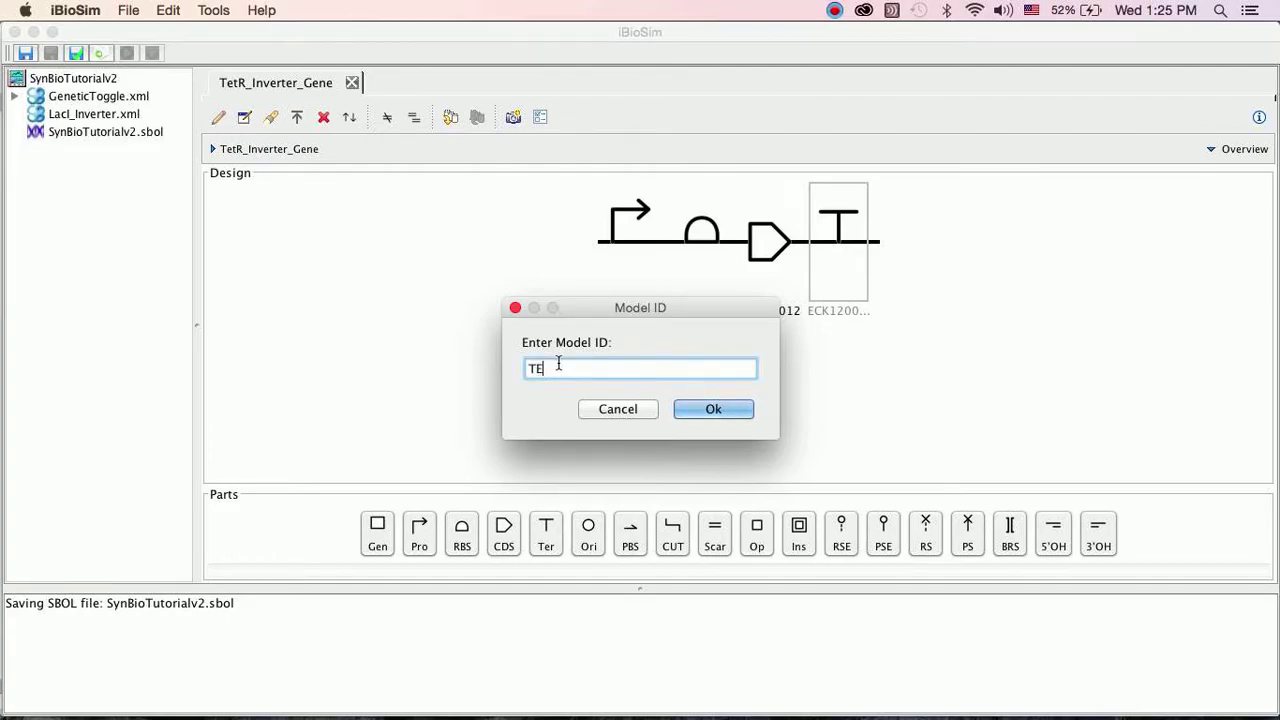
type("tR_Inverter")
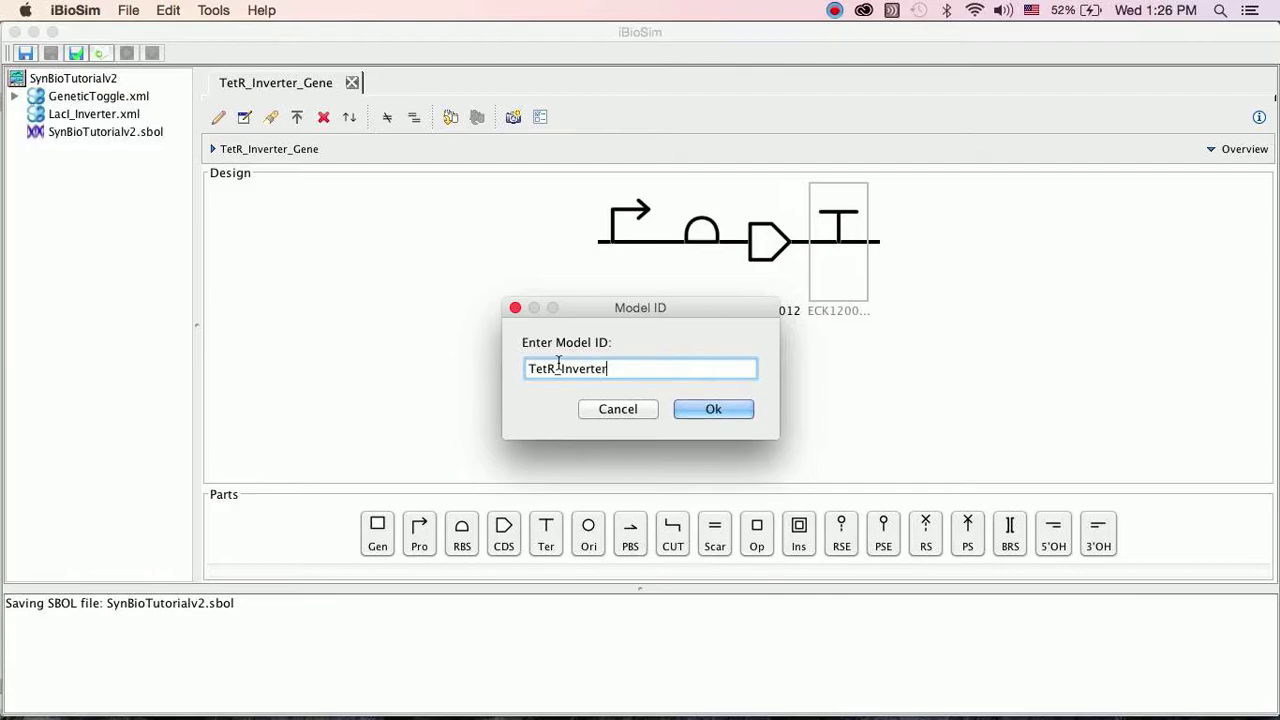
left_click(693, 411)
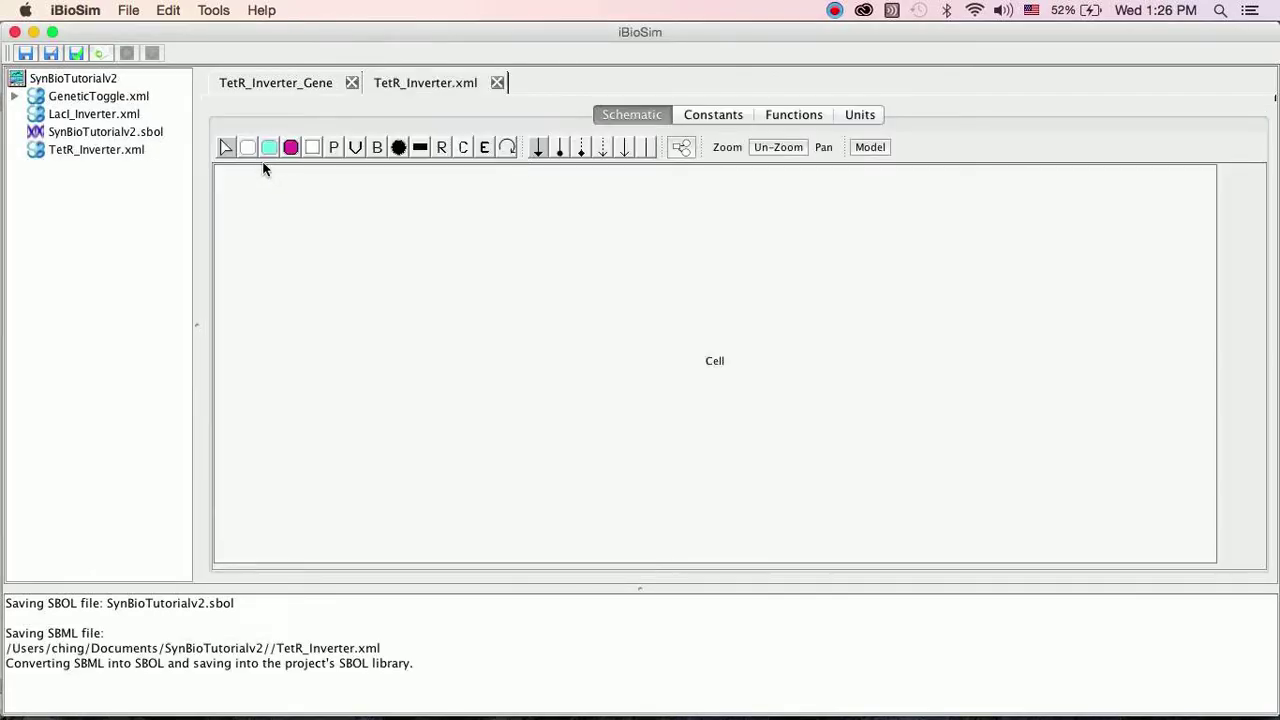
- Place two species in the model's schematic, one above the other, leaving space between them
left_click(268, 148)
left_click(455, 250)
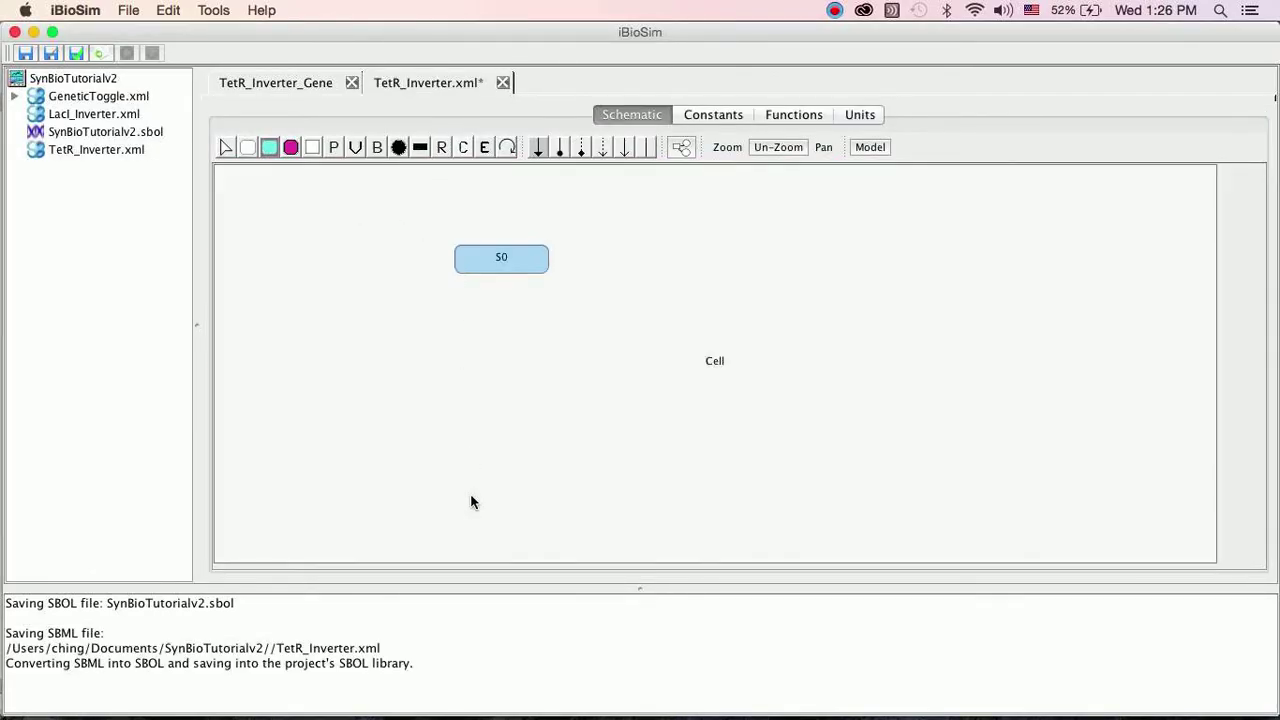
left_click(473, 492)
left_click(226, 148)
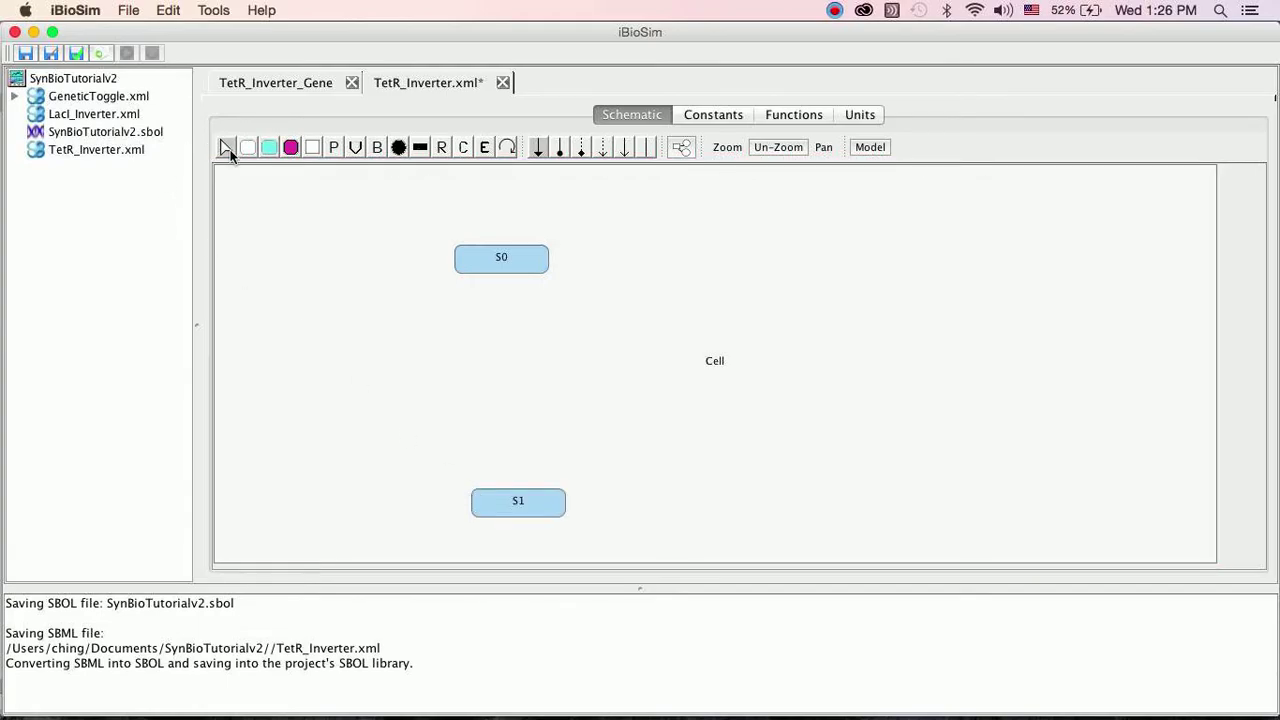
- Set the upper species' ID to TetR and its port type to input
double_click(488, 256)
left_click(817, 138)
key("BackSpace")
key("BackSpace")
type("TetR")
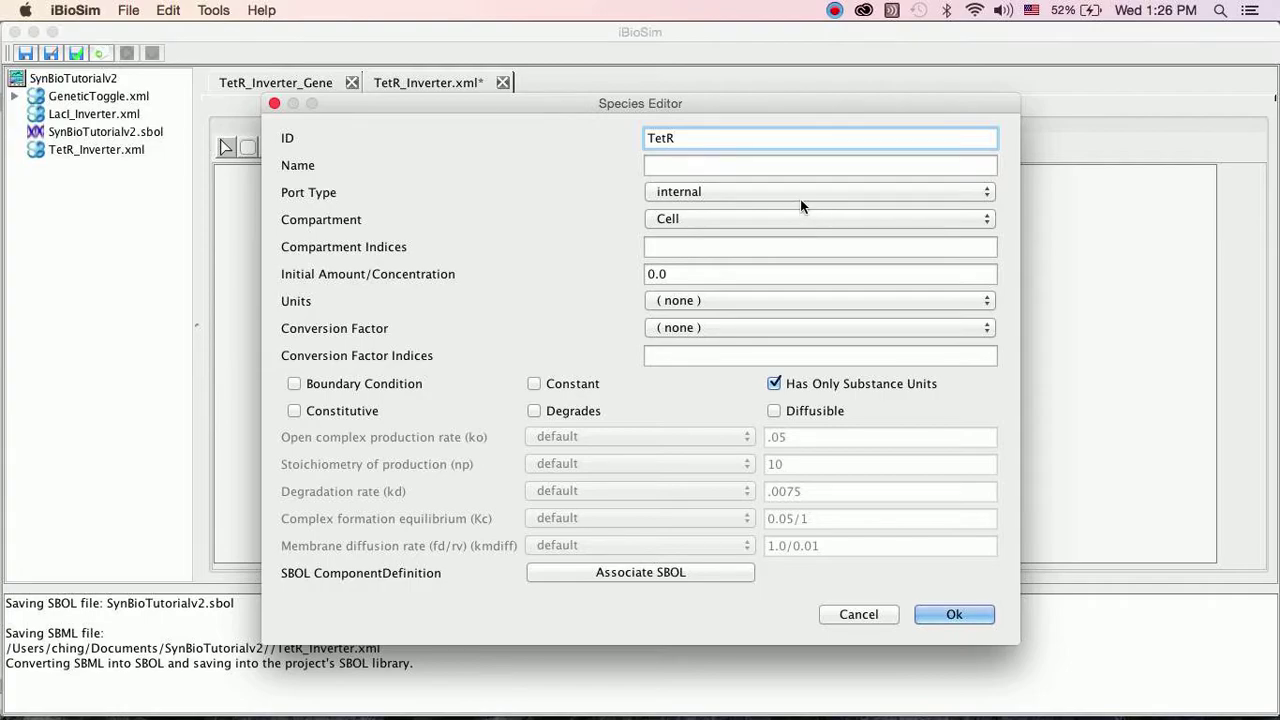
left_click(800, 199)
left_click(797, 176)
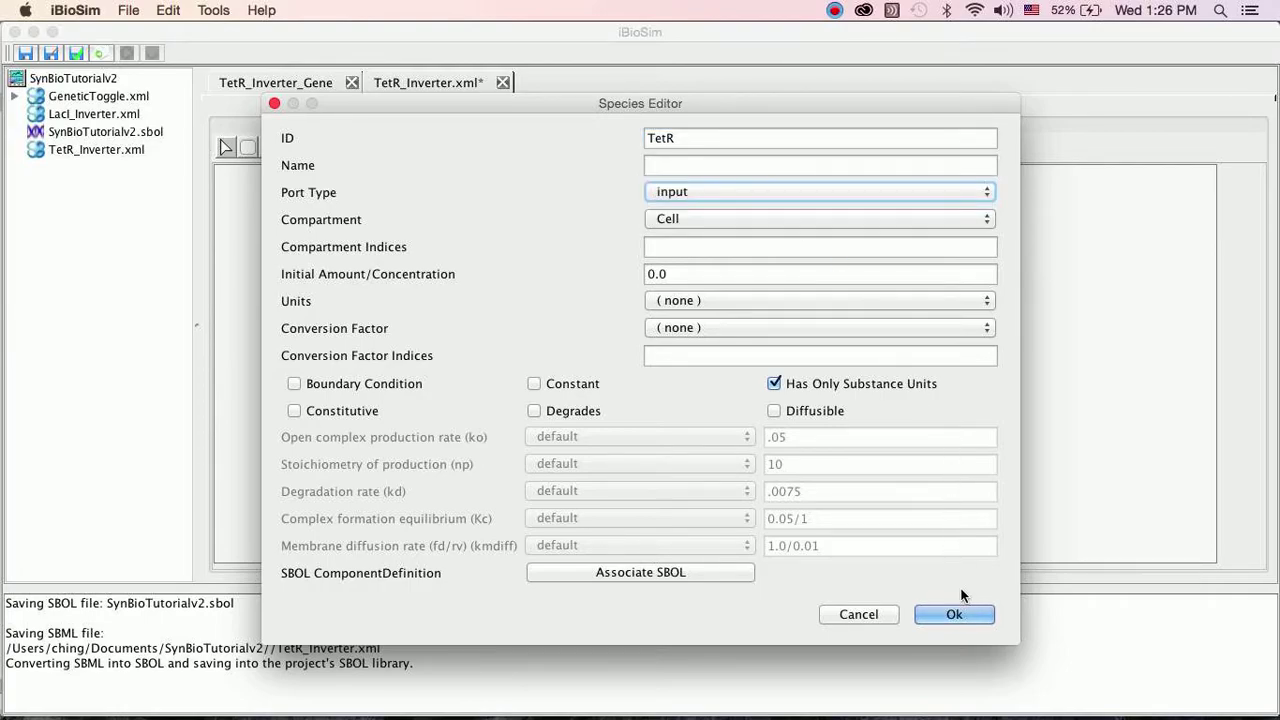
left_click(955, 612)
- Set the lower species' ID to LacI, its port type to output and its initial amount to 60
double_click(549, 503)
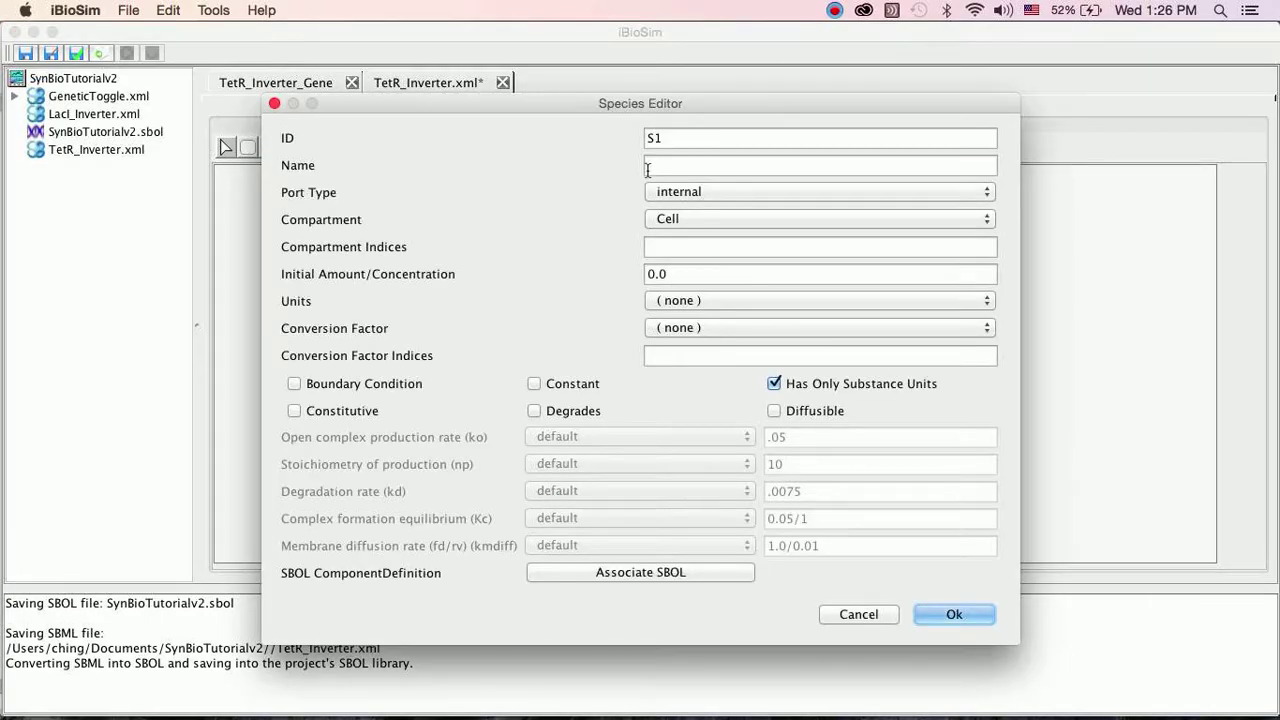
left_click(704, 142)
key("BackSpace")
key("BackSpace")
type("LacI")
left_click(724, 198)
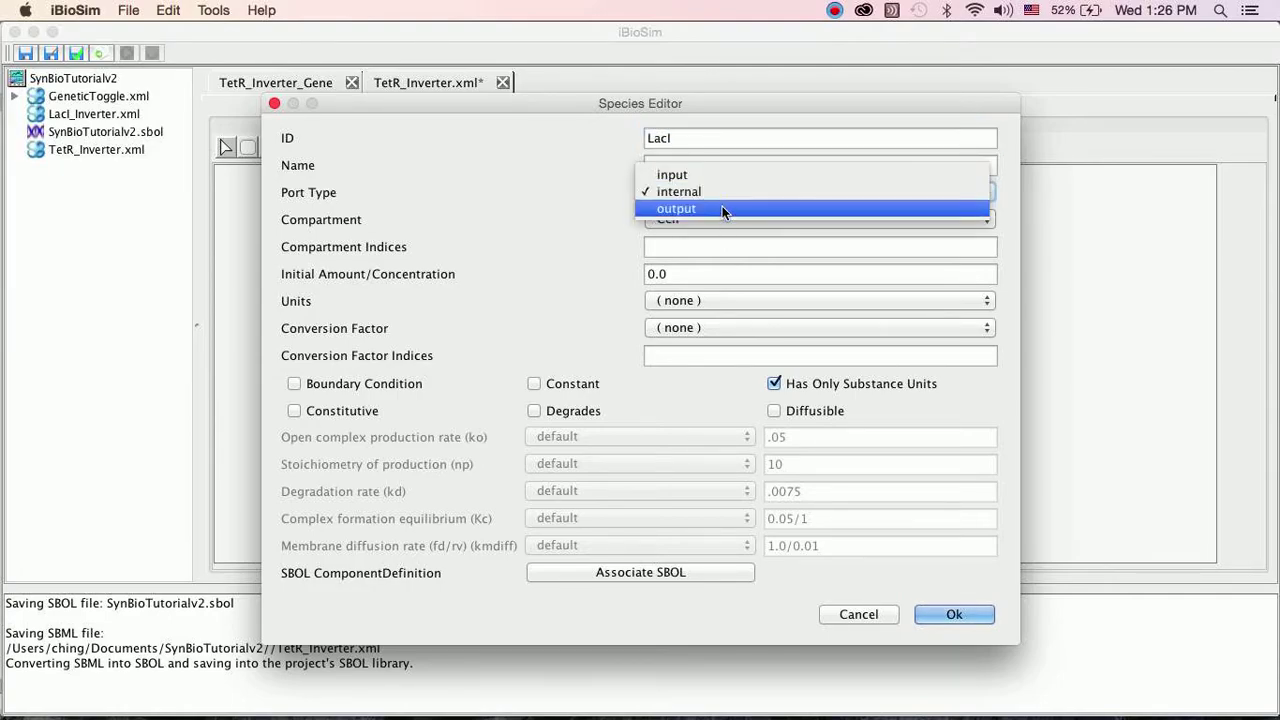
left_click(722, 208)
left_click(702, 277)
key("BackSpace")
key("BackSpace")
key("BackSpace")
type("60")
left_click(953, 614)
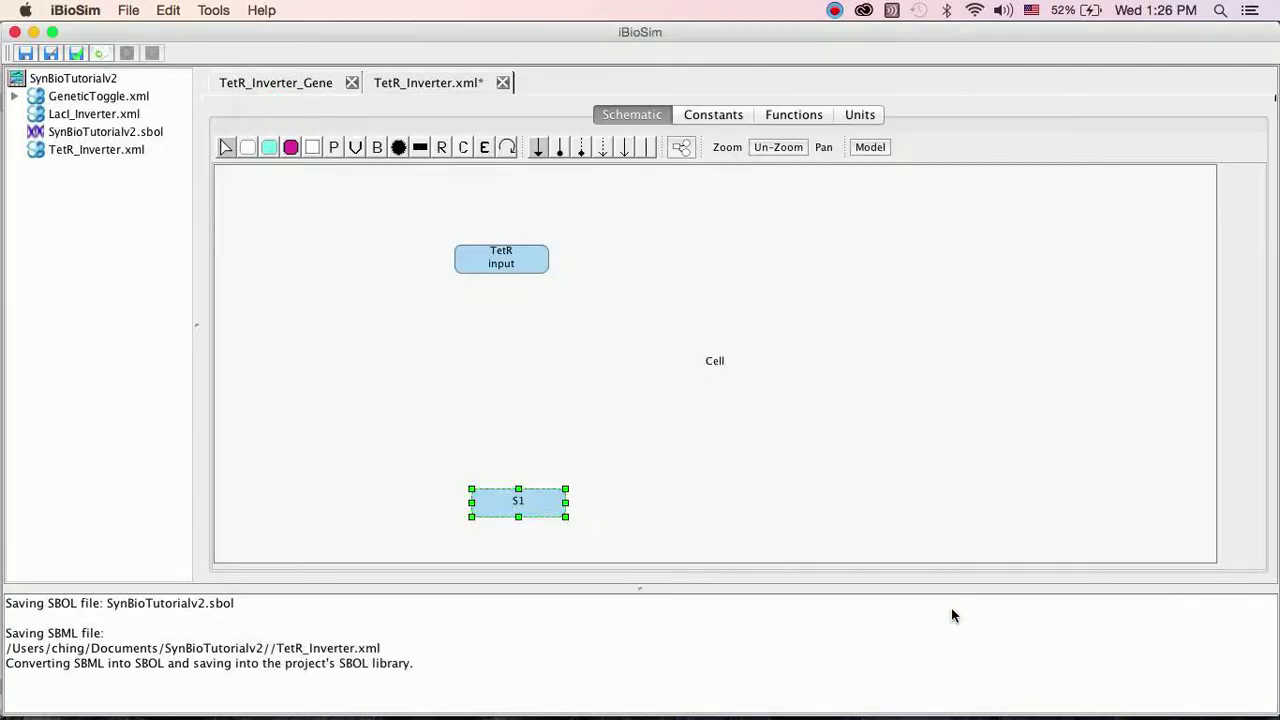
- Place a promoter between the two species and draw a repression influence from TetR to LacI through it
left_click(333, 147)
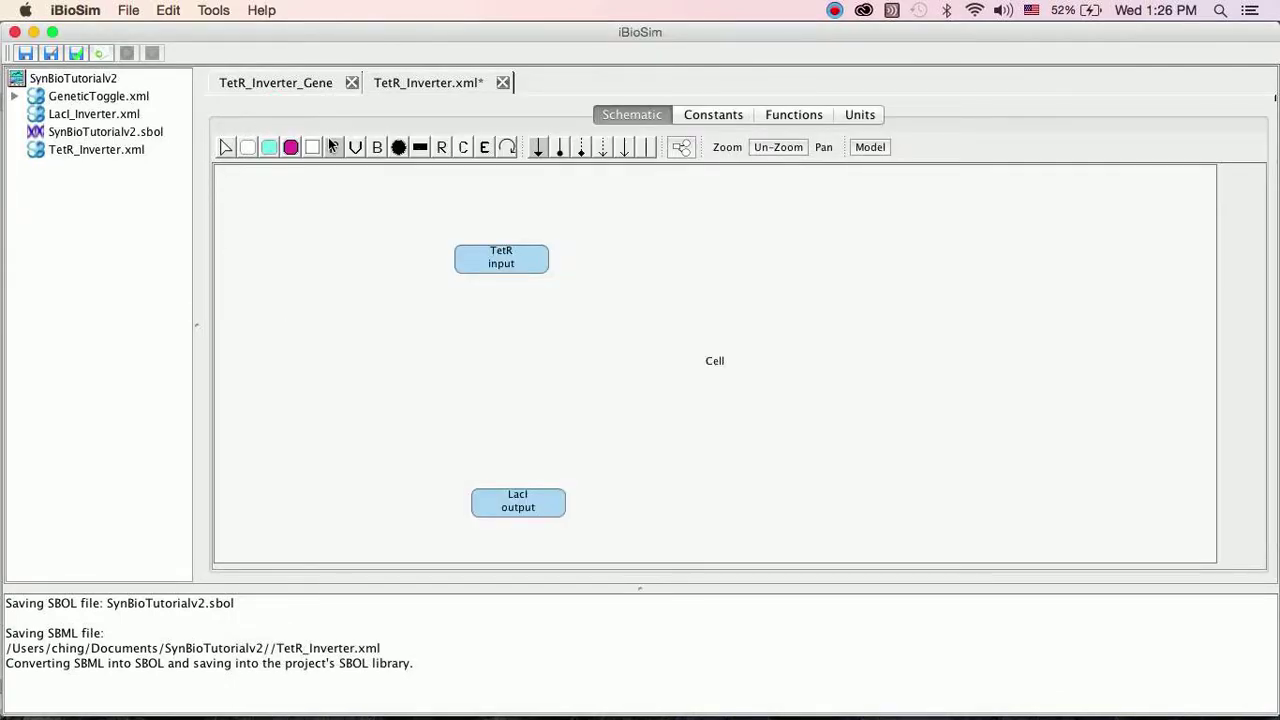
left_click(498, 357)
left_click(558, 149)
left_click_drag(515, 255, 523, 500)
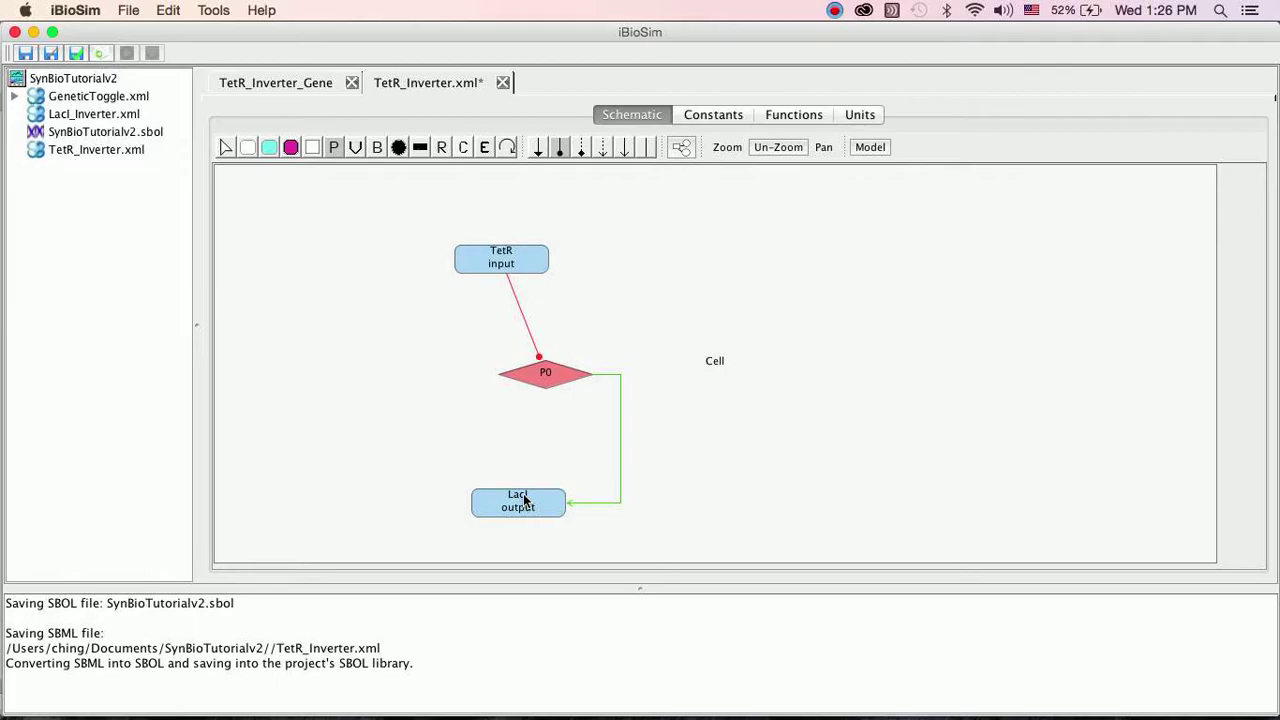
- Associate promoter P0 with the SBOL component definition TetR_Inverter_Gene, marked as reverse complement, and save the TetR_Inverter model
left_click(225, 147)
left_click(530, 375)
double_click(530, 375)
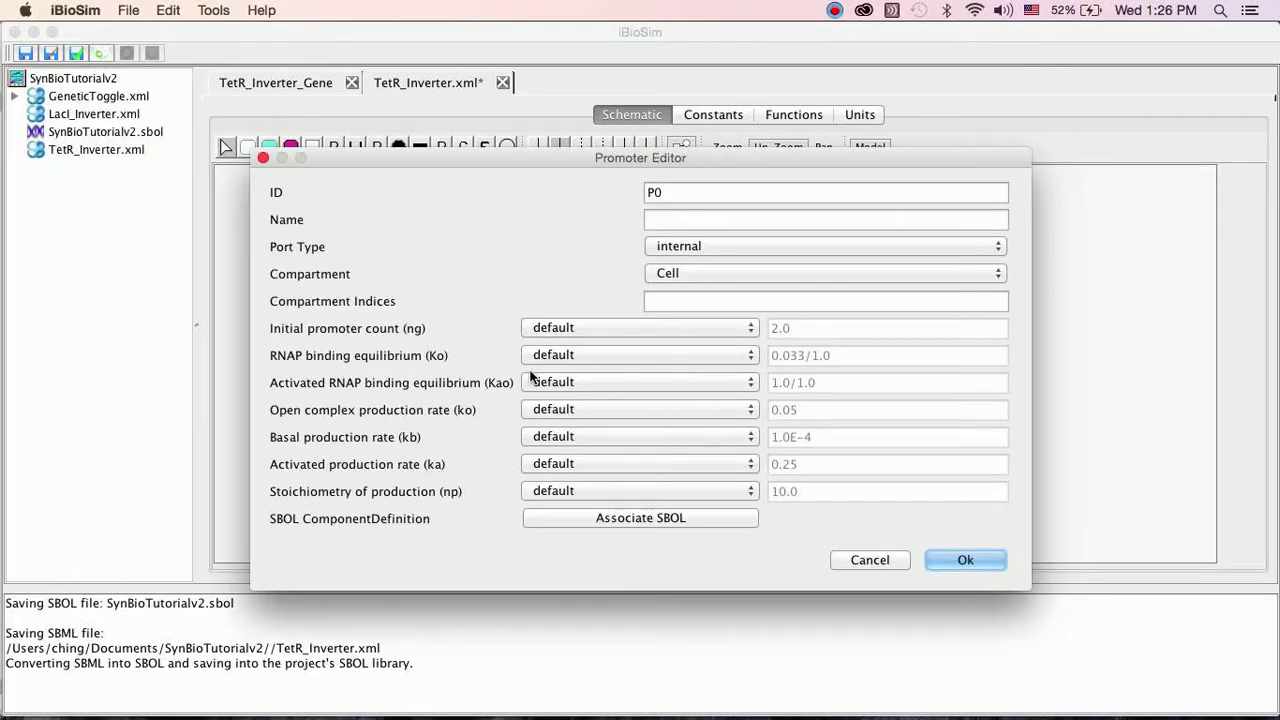
left_click(632, 521)
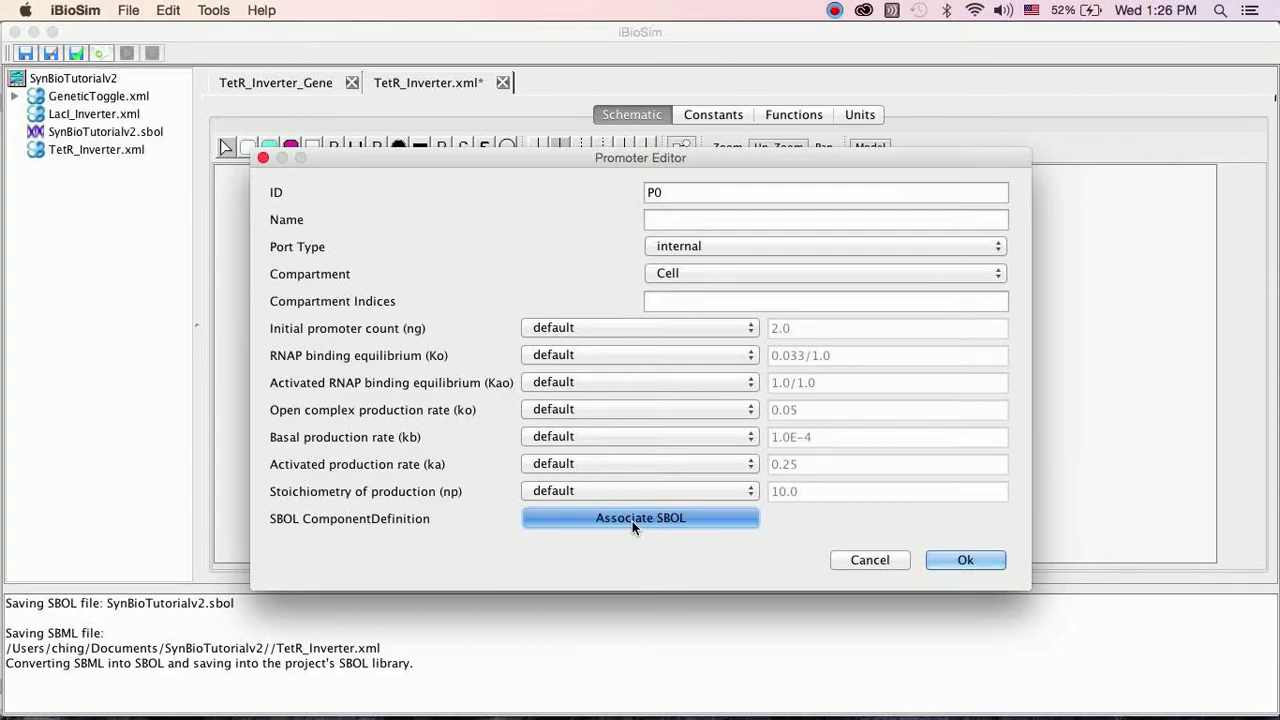
left_click(578, 410)
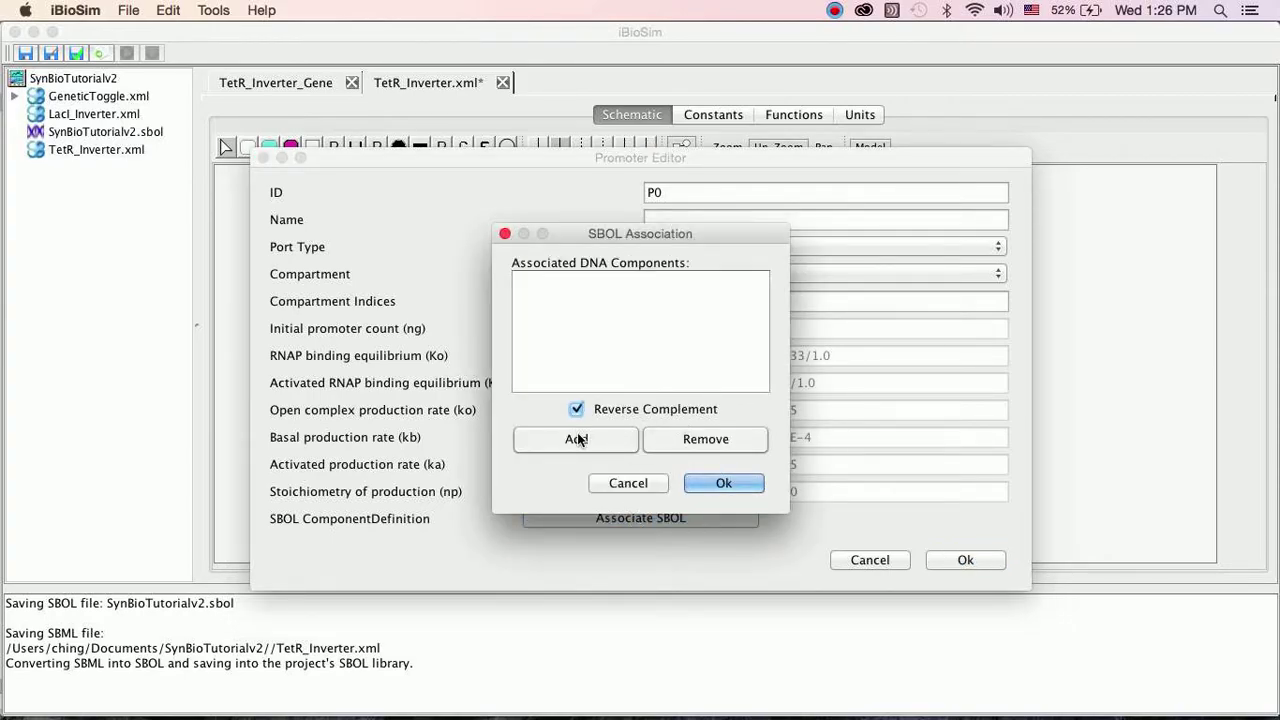
left_click(576, 436)
scroll(836, 259, "down", 10)
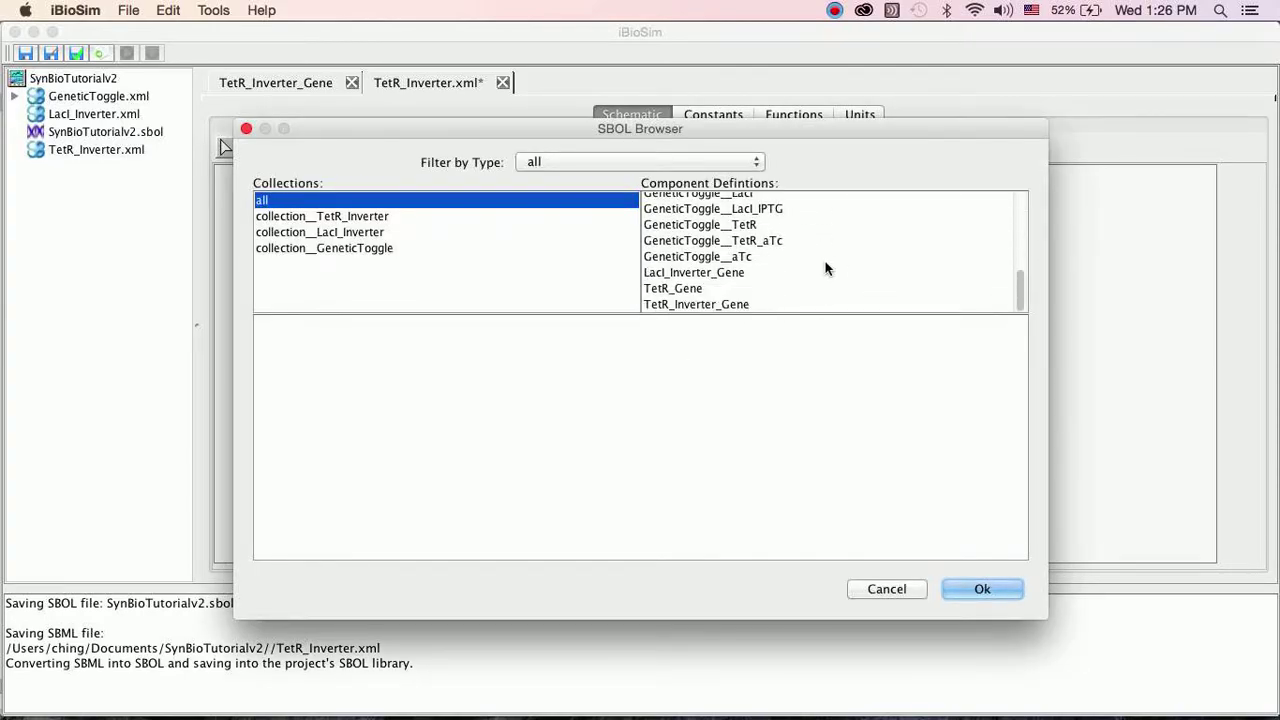
left_click(711, 305)
left_click(977, 586)
left_click(736, 484)
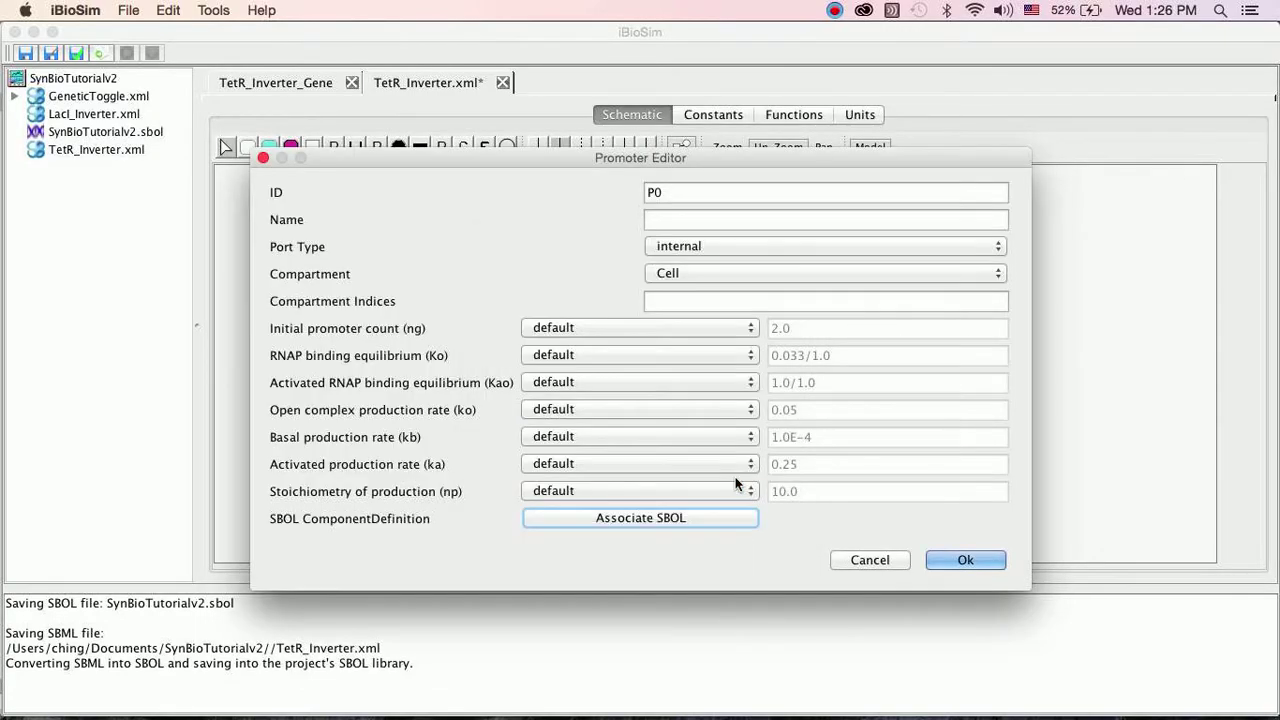
left_click(965, 560)
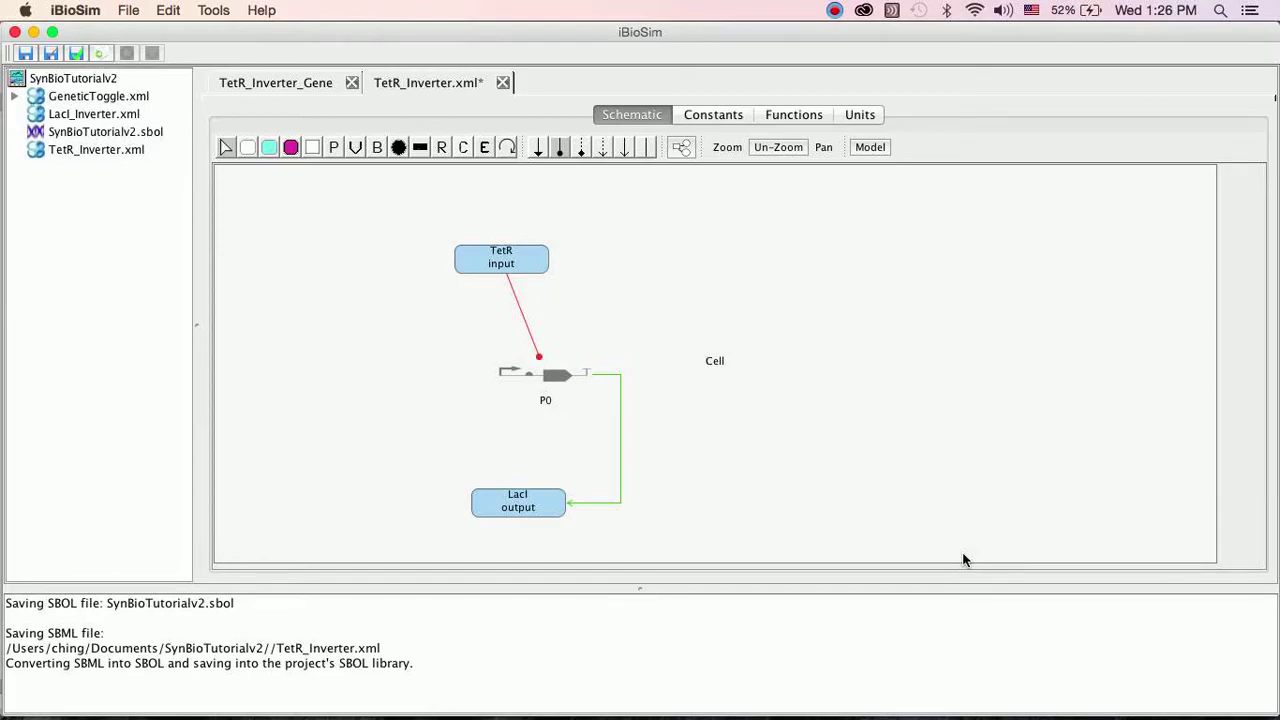
key("super+s")
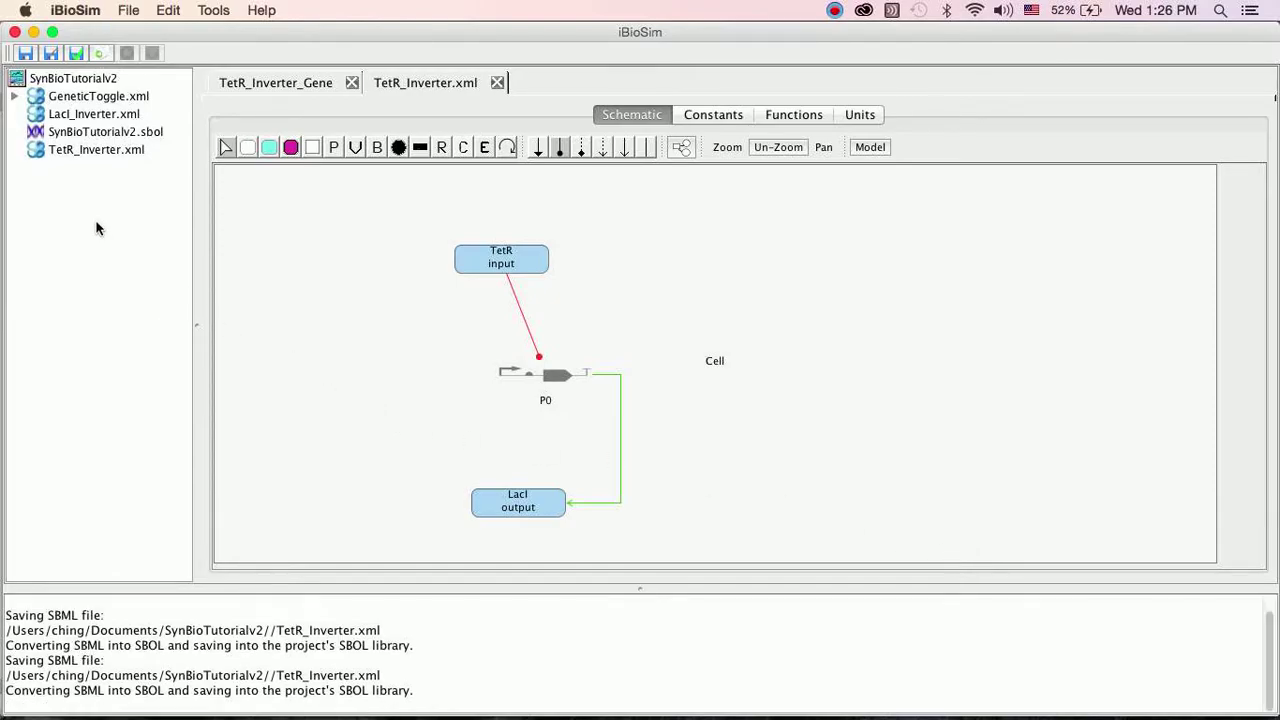
- Open the LacI_Inverter model and the GeneticToggle model from the project
left_click(72, 116)
double_click(72, 116)
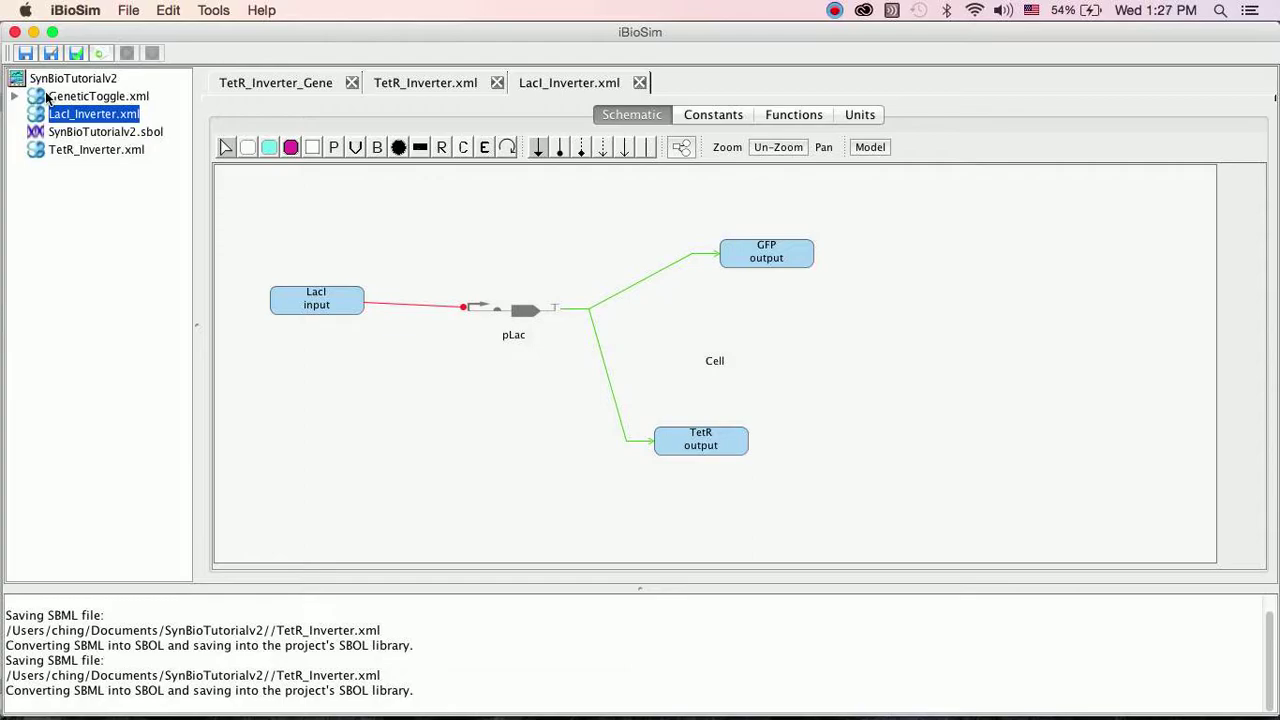
double_click(47, 96)
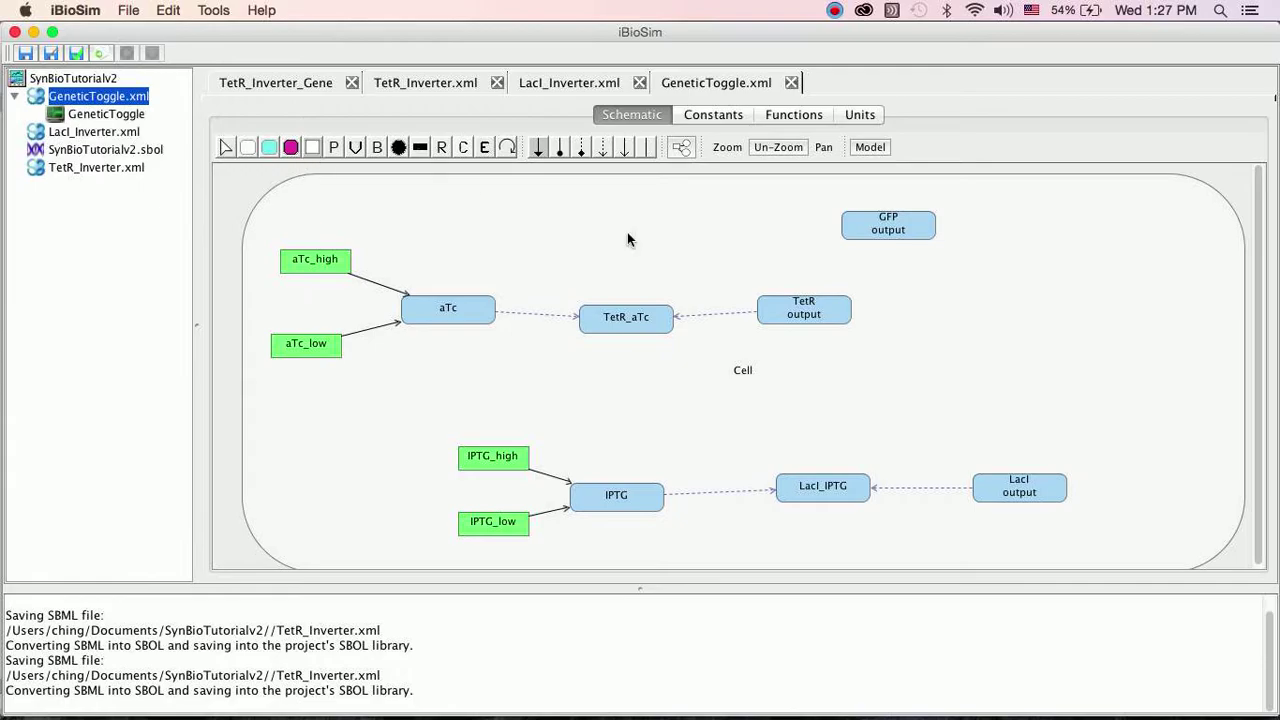
- Add a LacI_Inverter module and a TetR_Inverter module to the GeneticToggle schematic, in the free space between the TetR and LacI species
left_click(1020, 322)
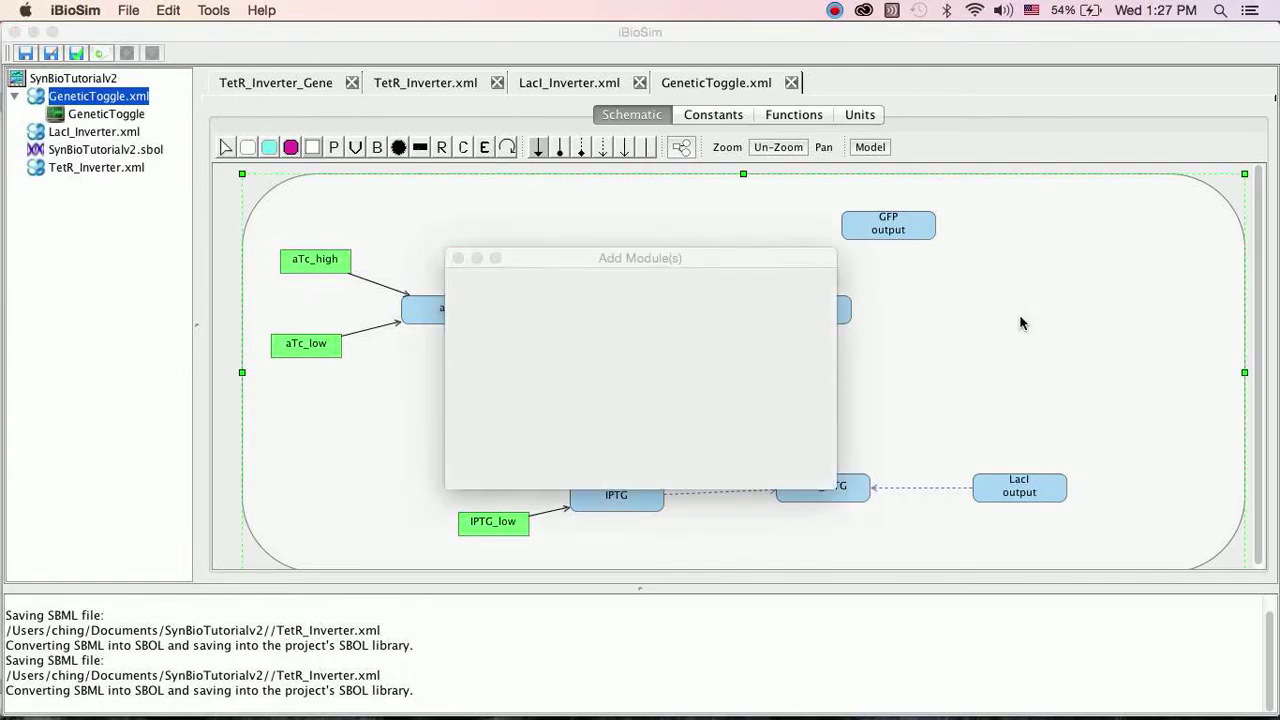
left_click(595, 298)
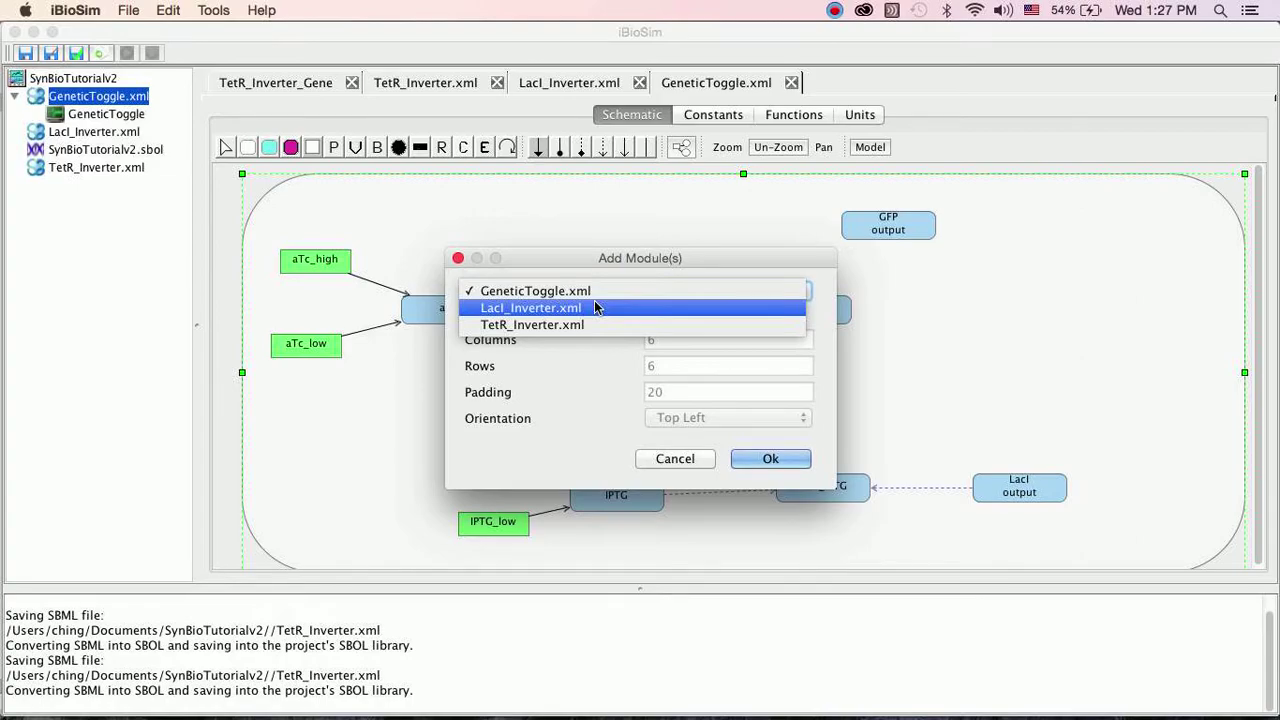
left_click(595, 307)
left_click(771, 459)
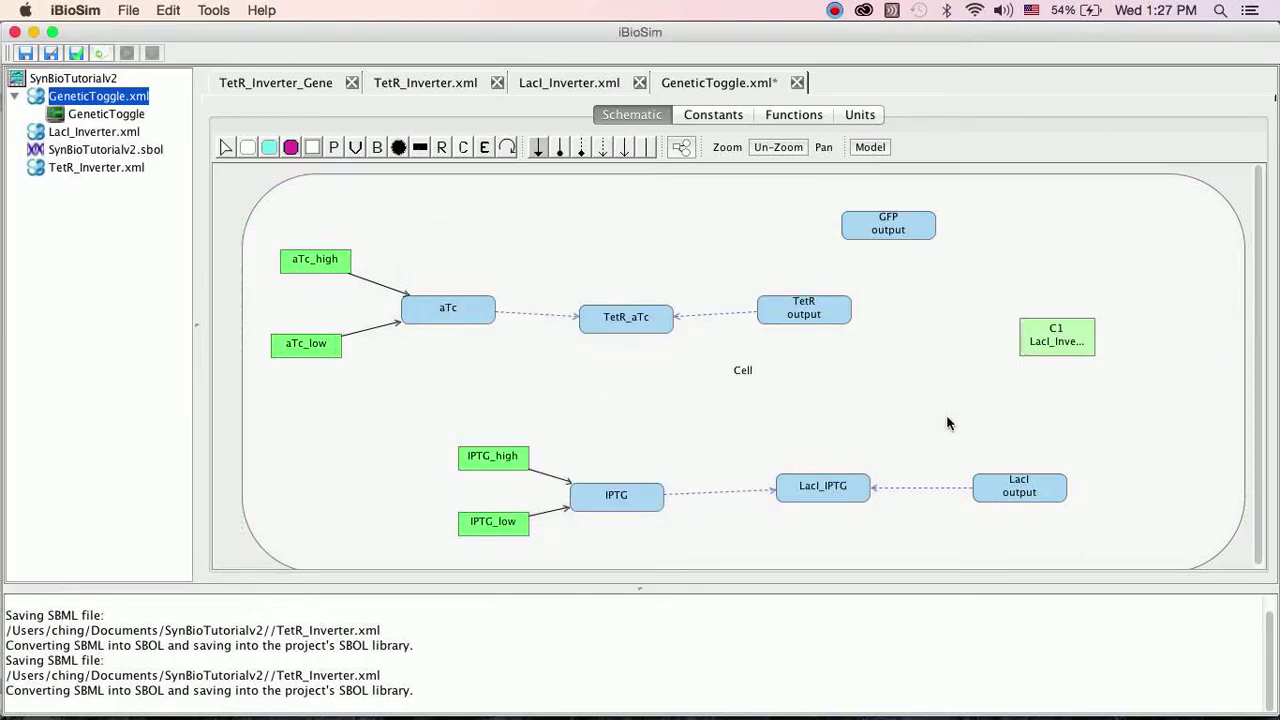
left_click(909, 390)
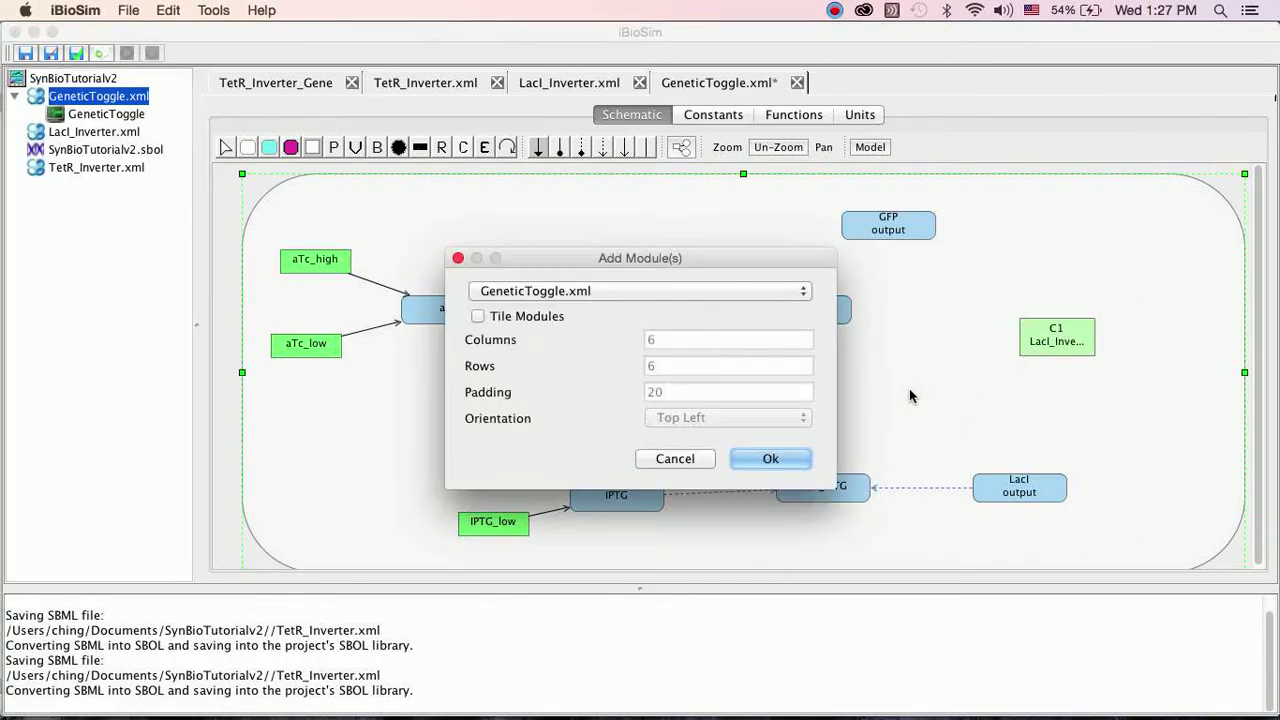
left_click(613, 298)
left_click(613, 325)
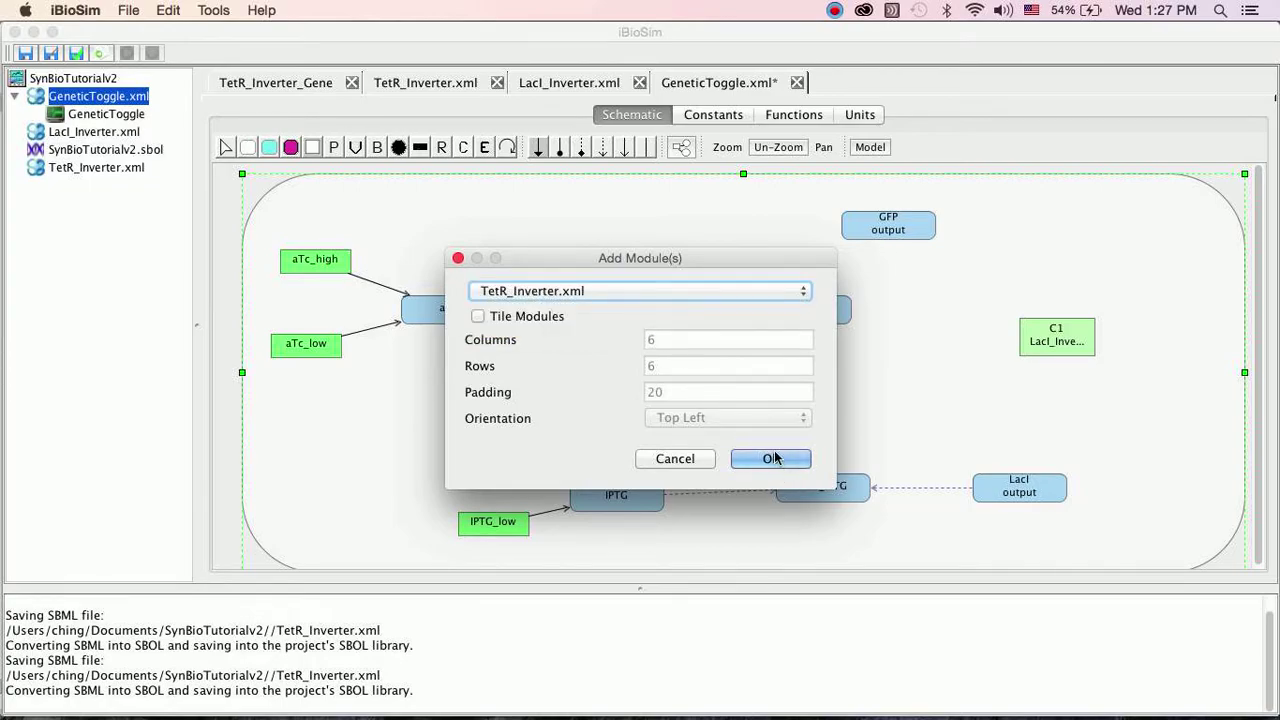
left_click(771, 459)
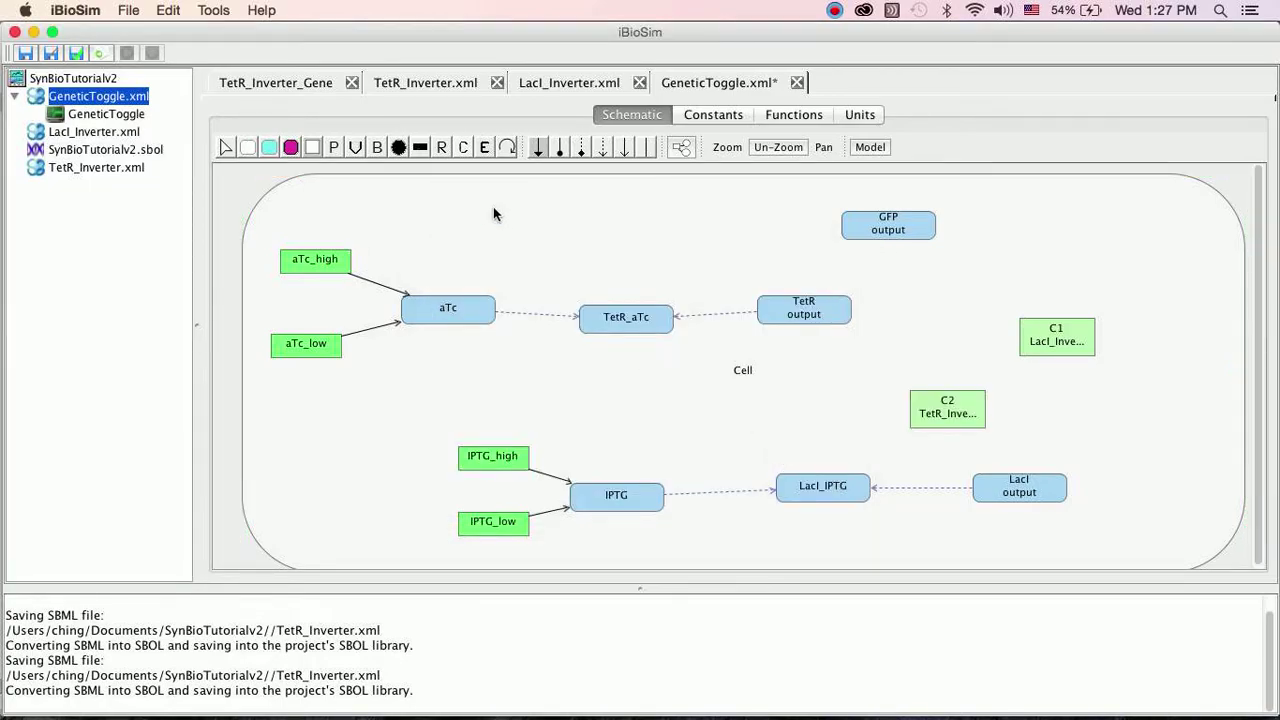
- Connect the LacI species to the LacI_Inverter module, and its TetR and GFP output ports to the TetR and GFP species
left_click(229, 149)
left_click_drag(1044, 490, 832, 318)
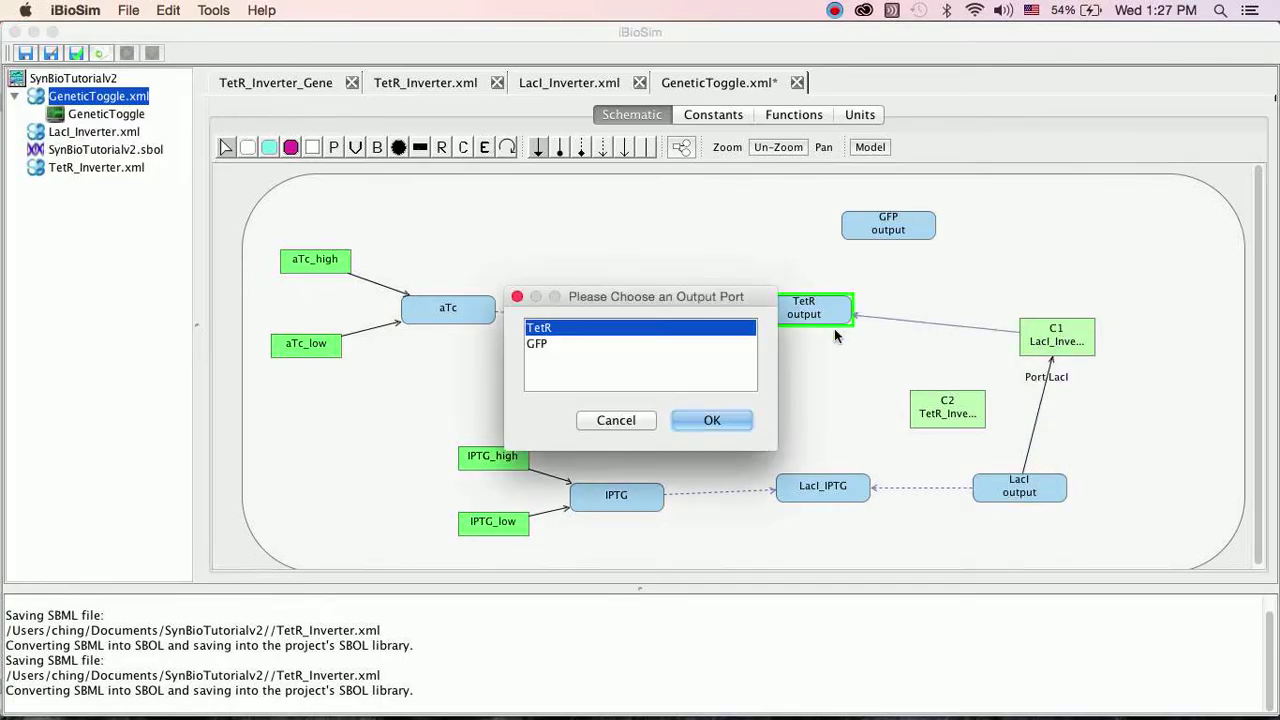
left_click(716, 418)
left_click_drag(1055, 326, 908, 239)
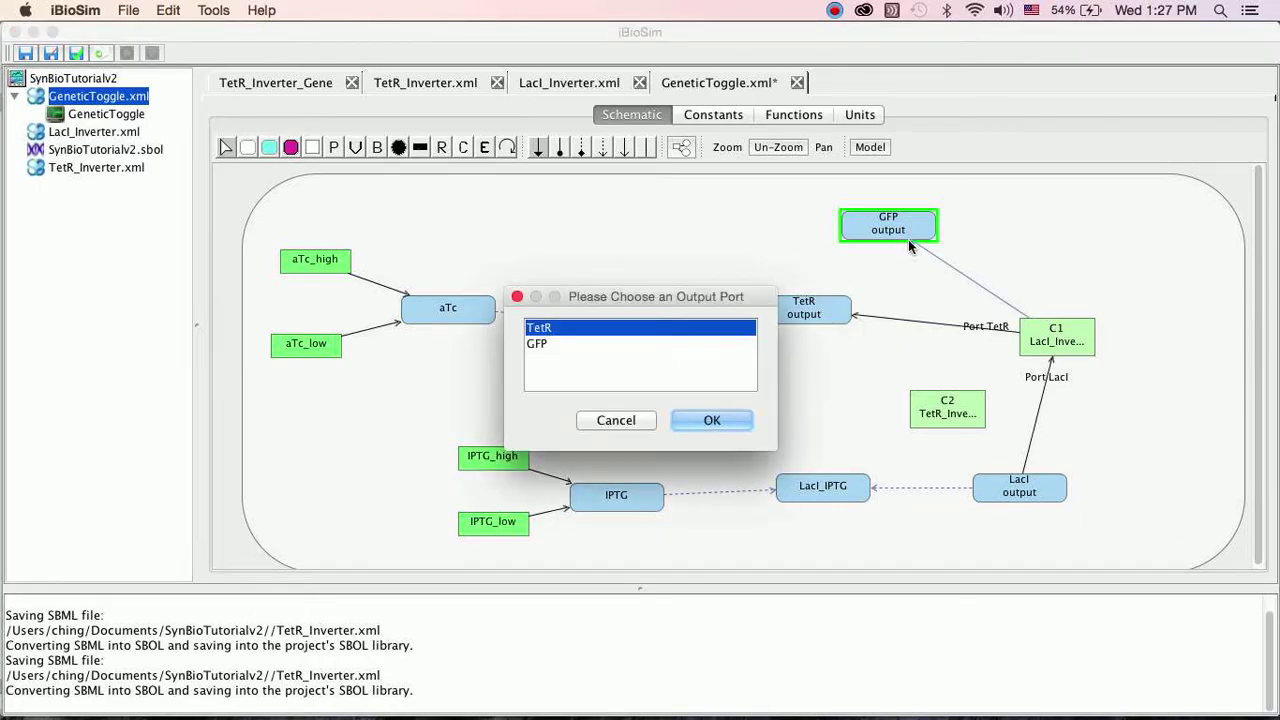
left_click(645, 347)
left_click(724, 421)
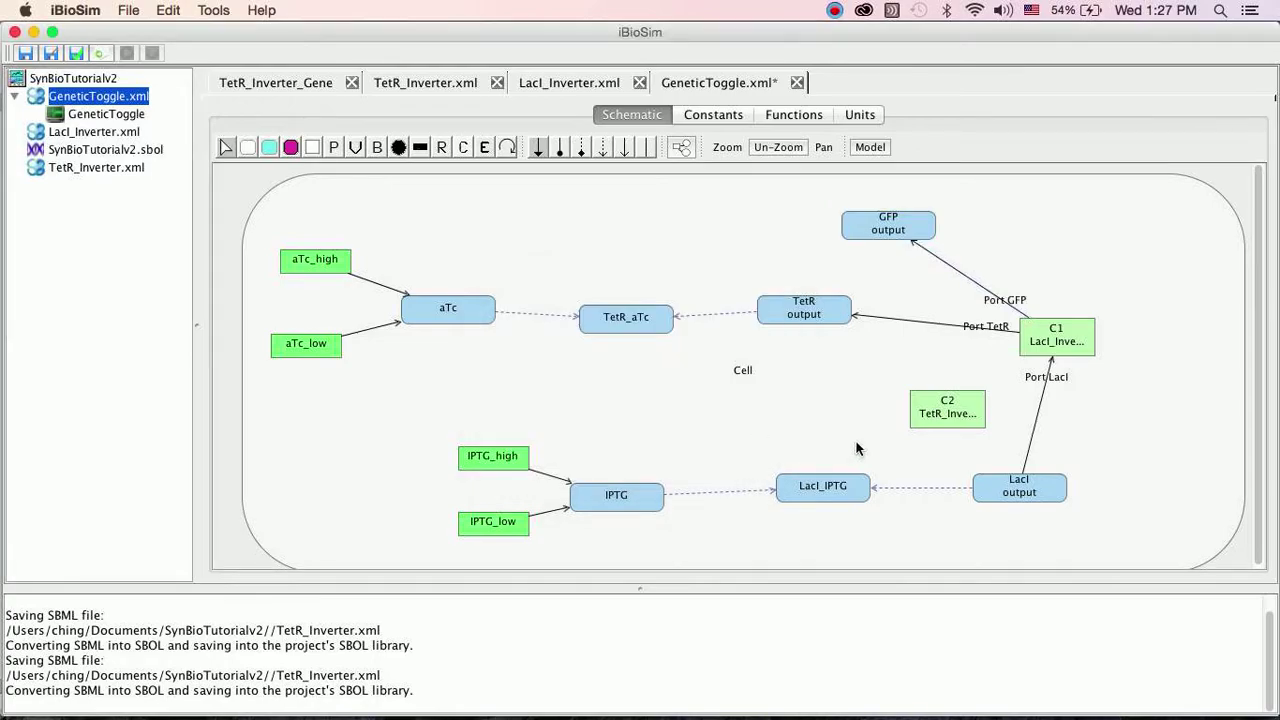
- Connect the TetR species through the TetR_Inverter module to the LacI species, and save the GeneticToggle model
left_click_drag(817, 333, 999, 477)
key("super+s")
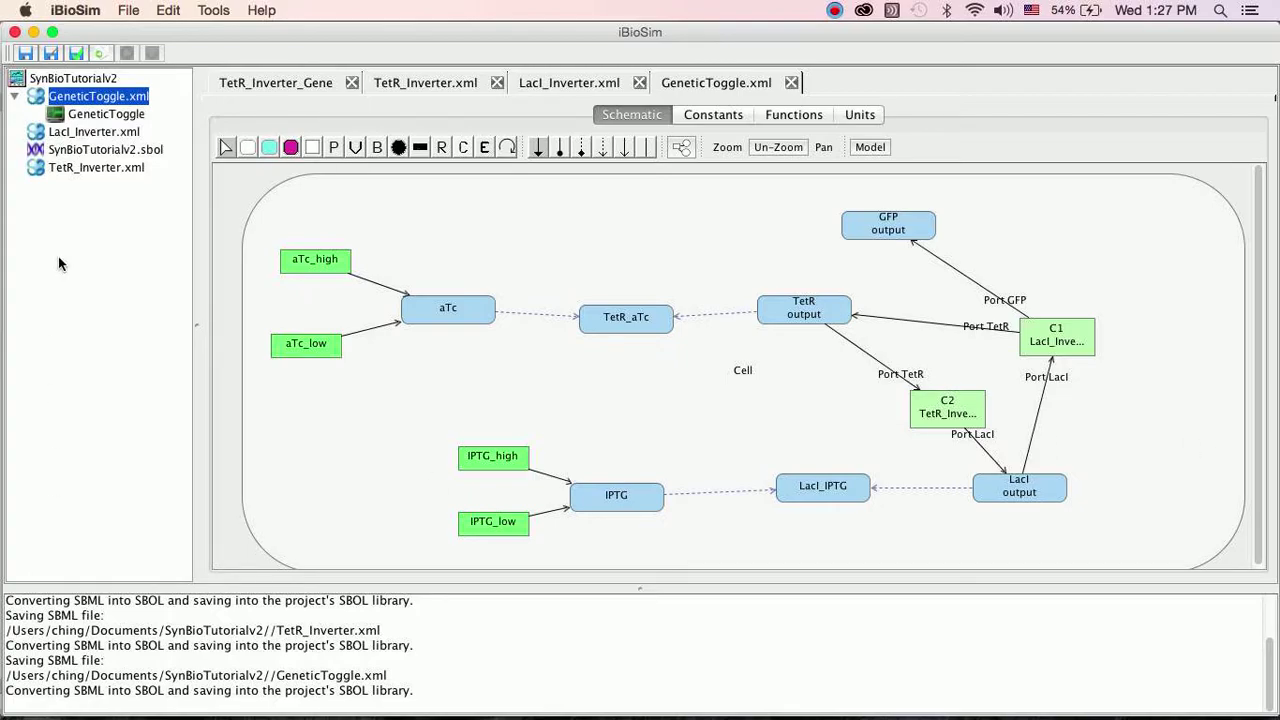
- Open and save the GeneticToggle analysis, run its gillespie Monte Carlo simulation, and show the results in the TSD graph
left_click(59, 113)
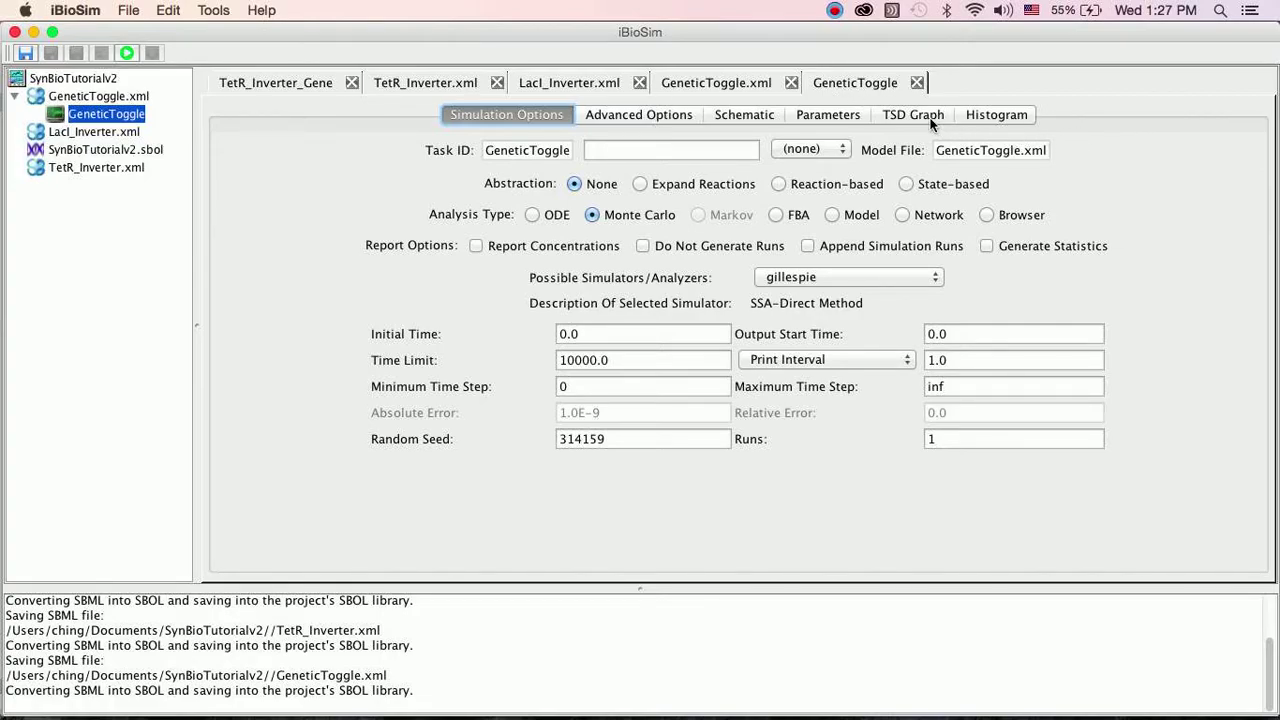
key("super+s")
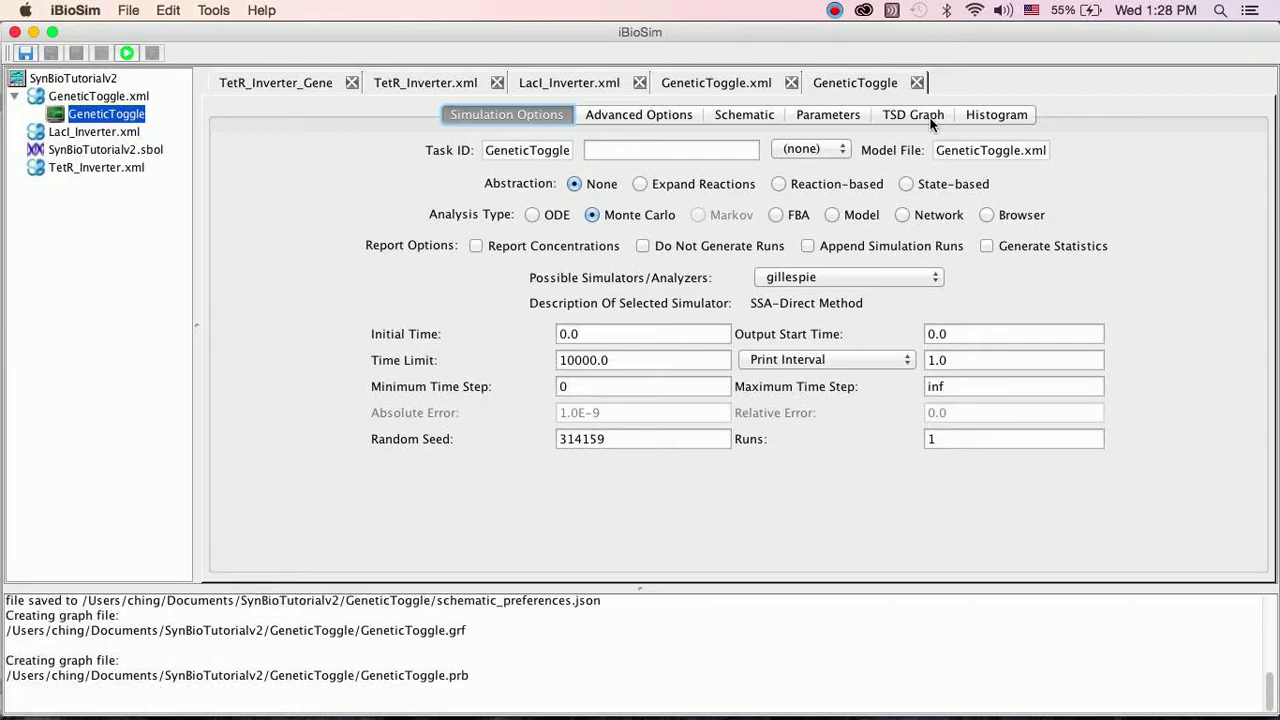
left_click(129, 51)
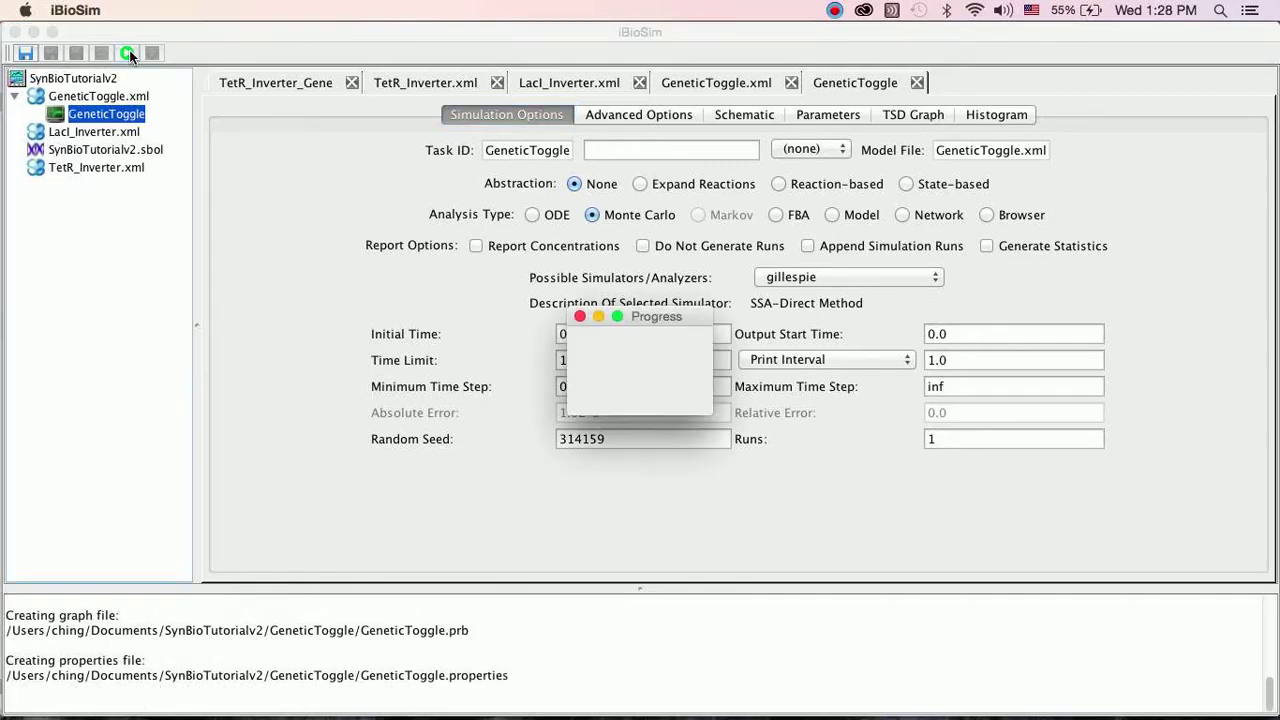
left_click(910, 114)
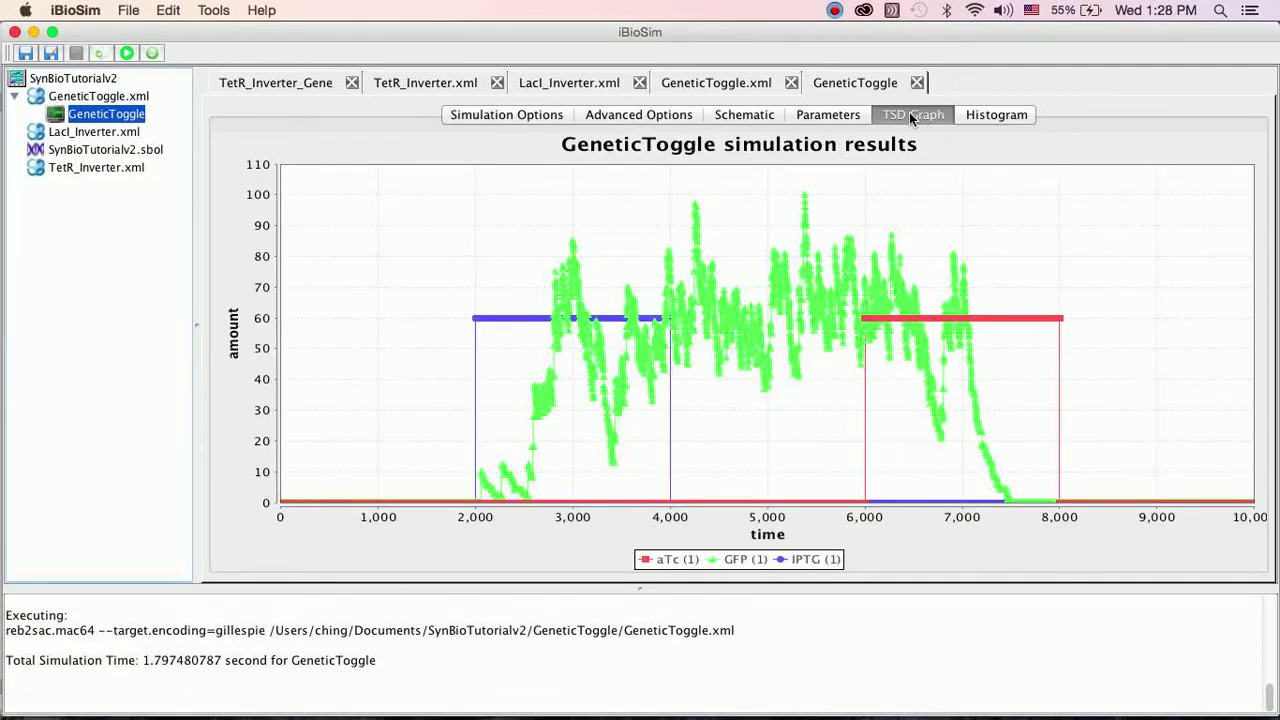